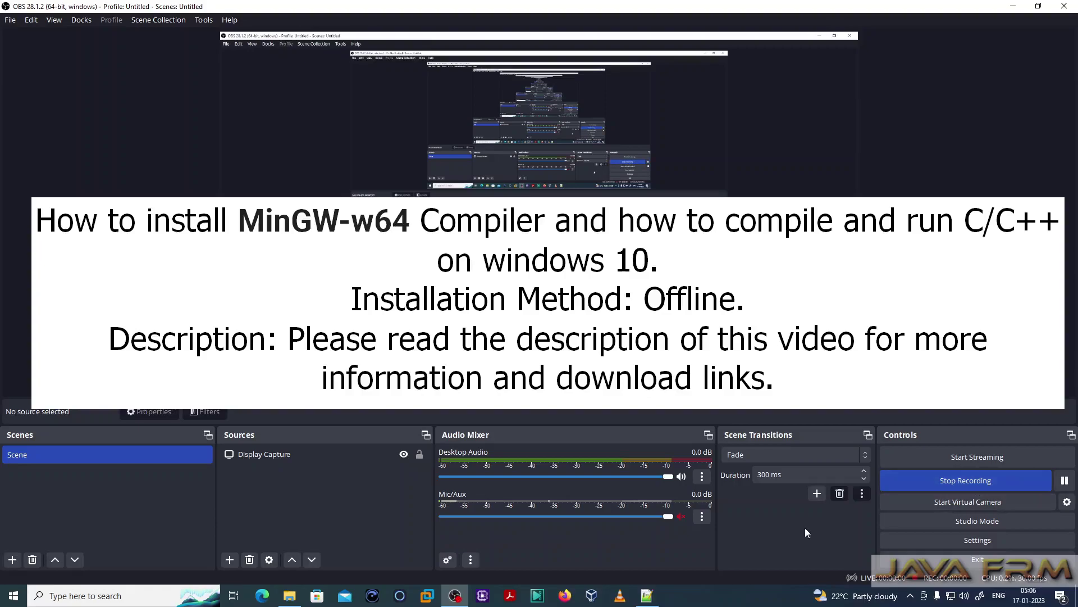
Minimize OBS to reveal the mingw-w64.org home page in the browser.
click(1014, 7)
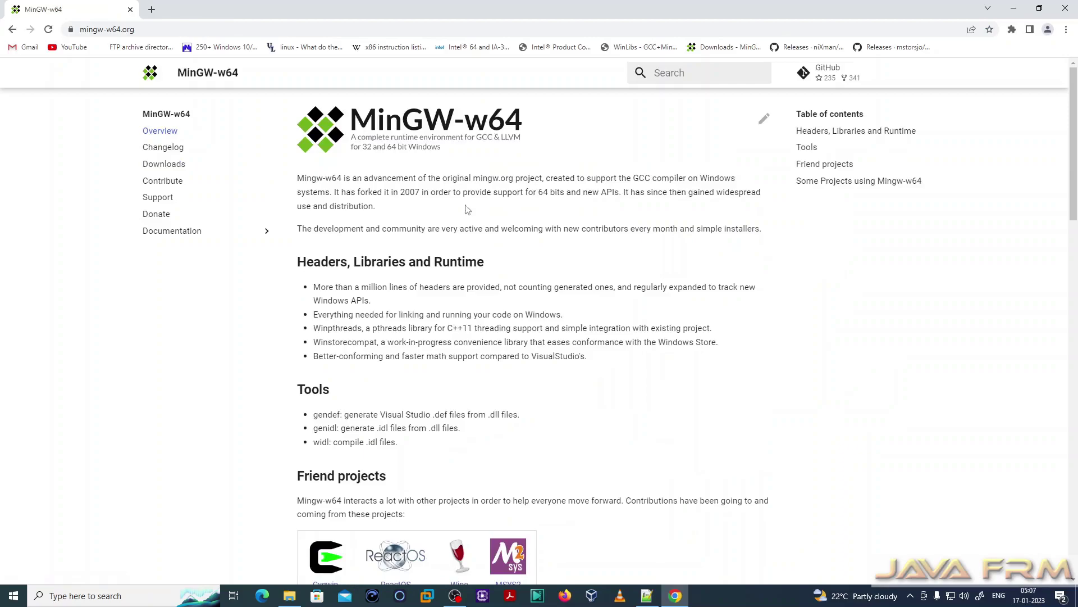
Check the v10.0.0 entry in the Changelog, then scroll the Downloads page to Mingw-builds.
click(163, 151)
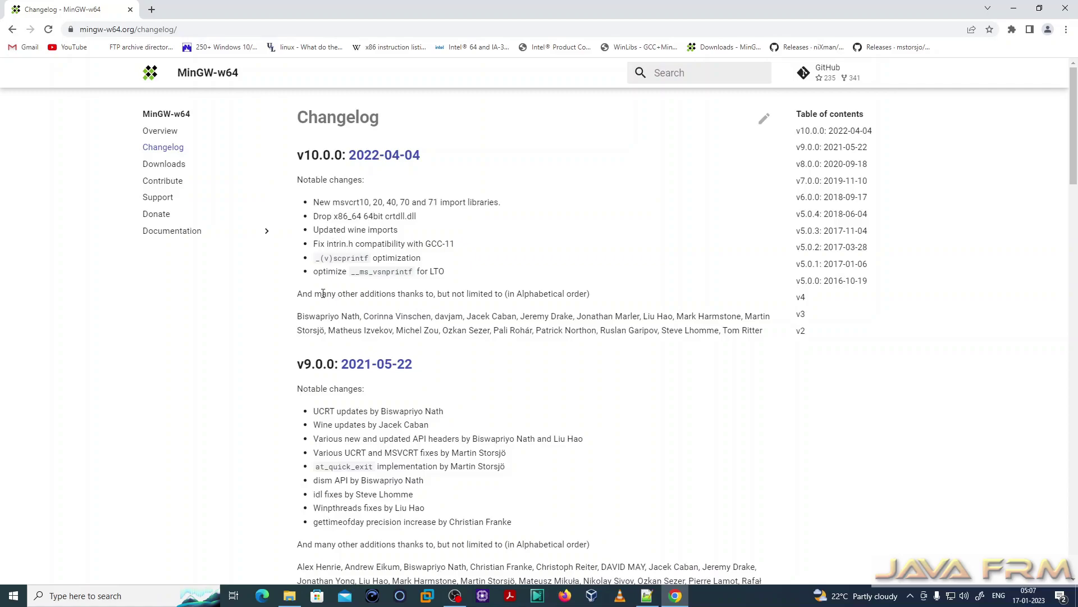
drag(295, 156, 429, 163)
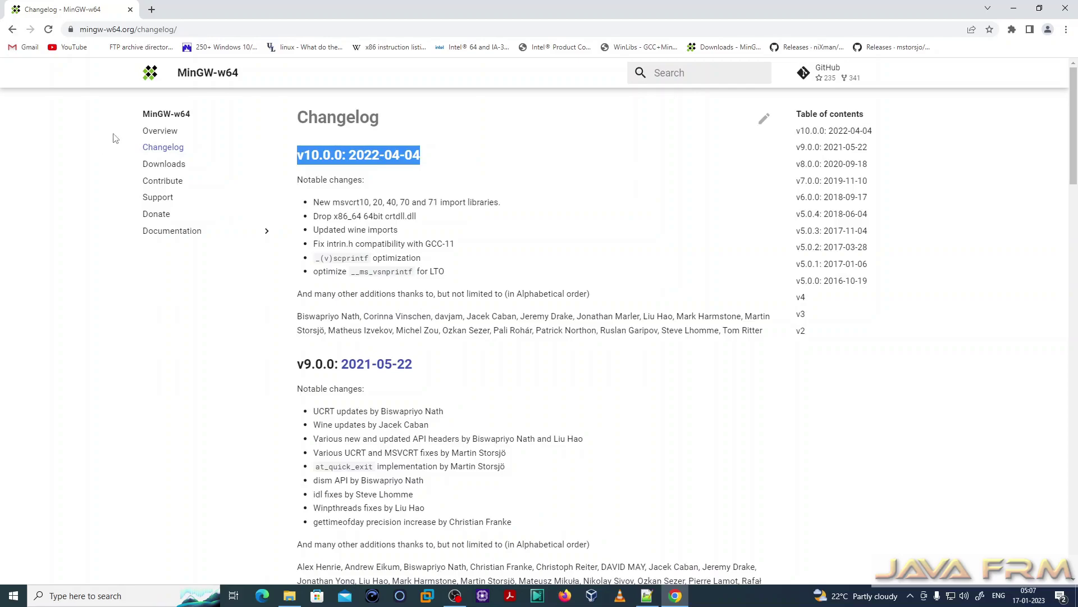
click(172, 163)
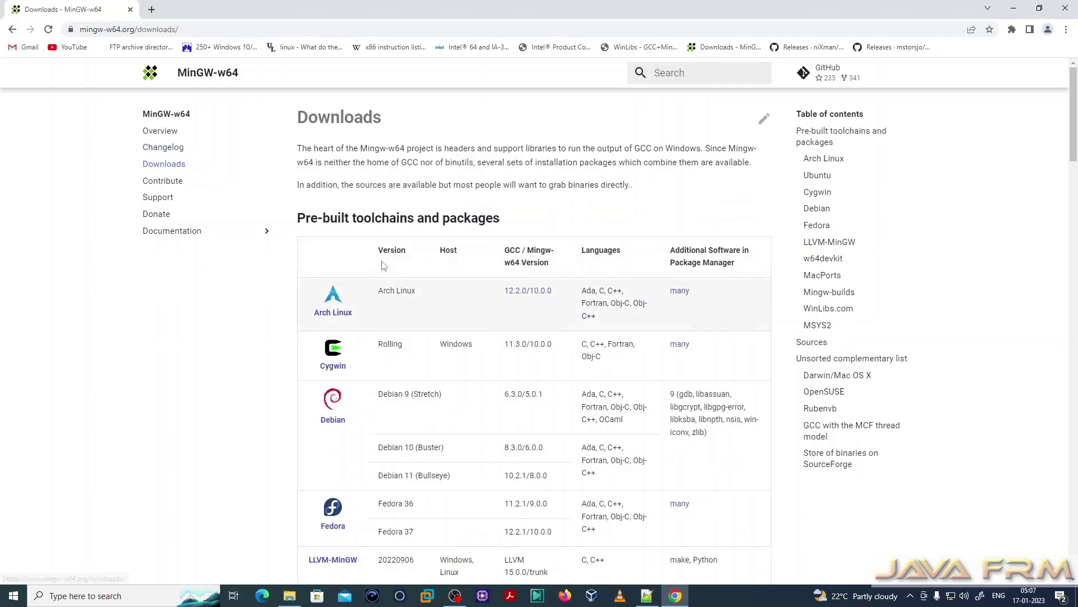
scroll(462, 368, down, 3)
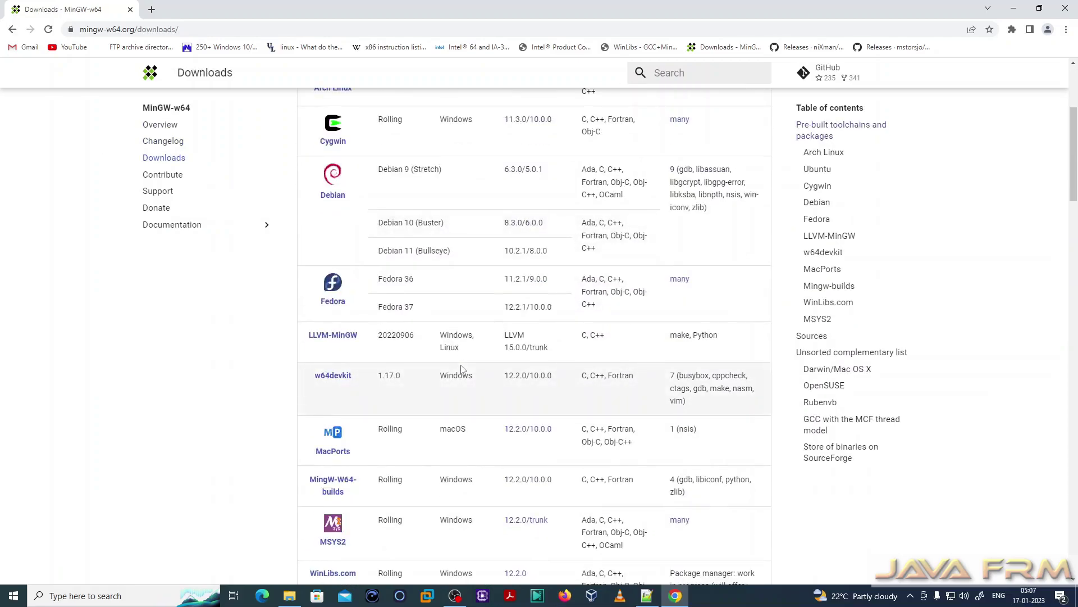
scroll(462, 368, down, 4)
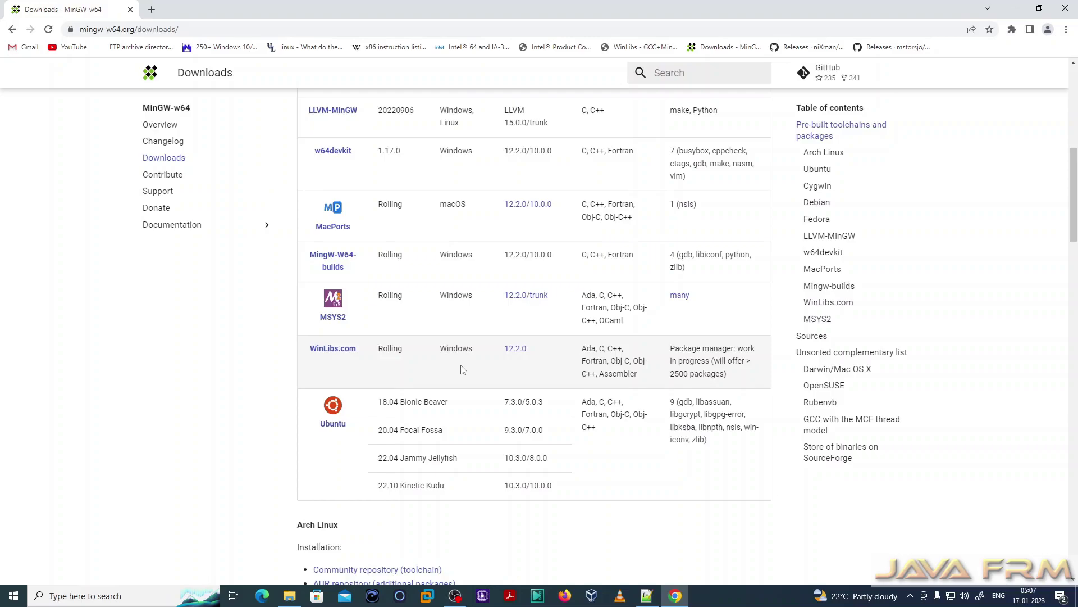
scroll(462, 368, down, 4)
scroll(462, 368, up, 3)
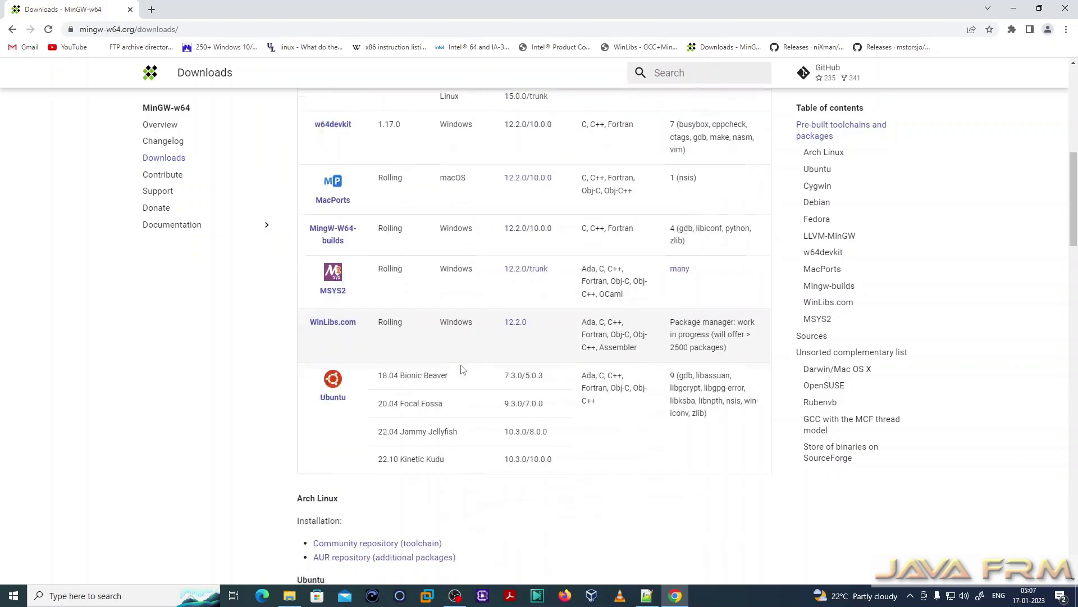
scroll(462, 369, down, 7)
scroll(461, 369, down, 7)
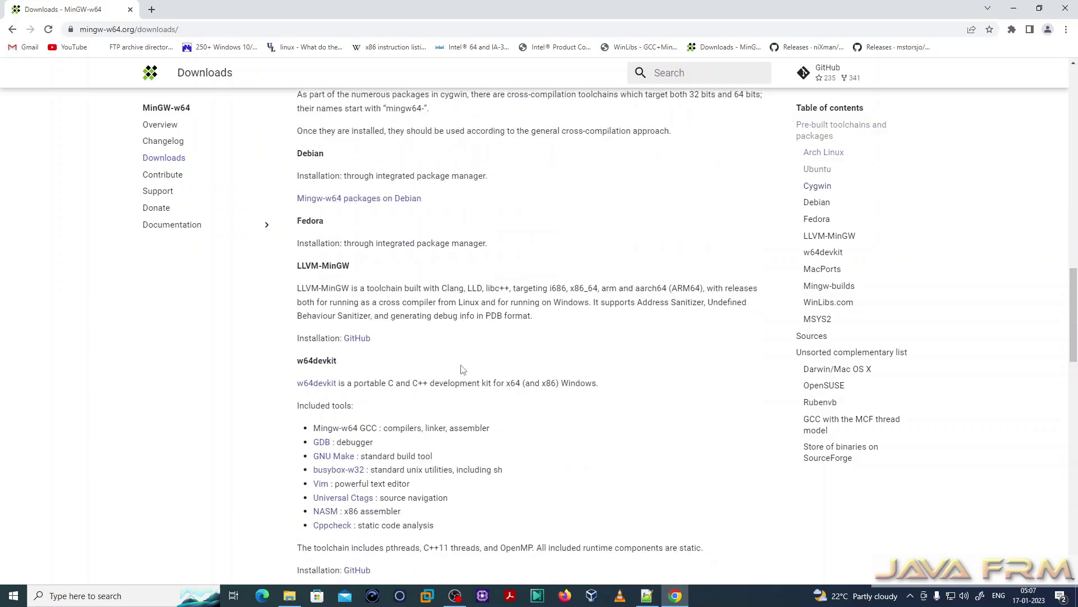
scroll(461, 369, down, 8)
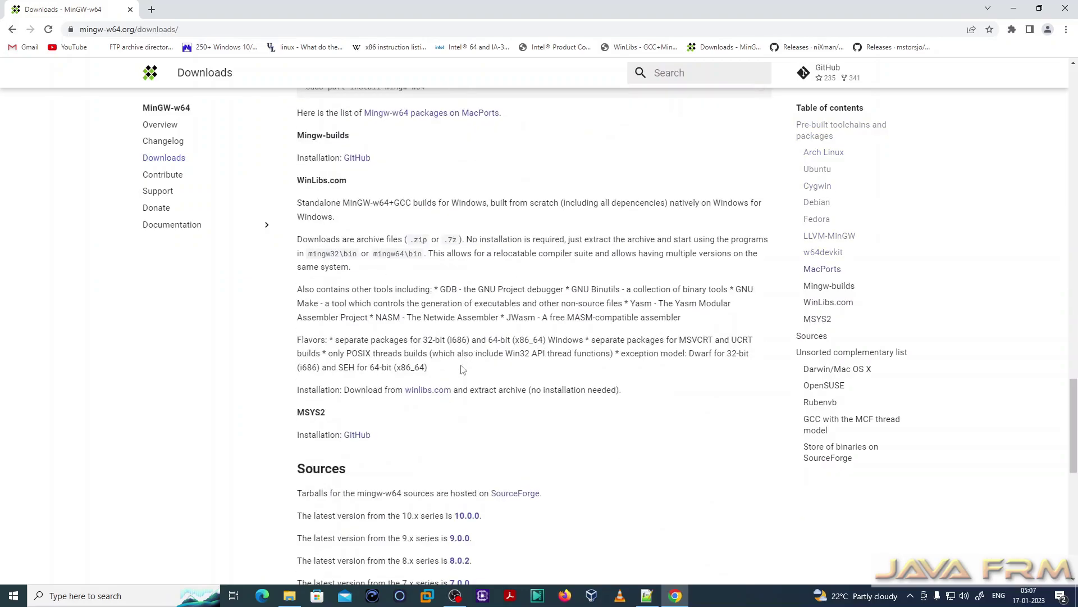
scroll(462, 369, up, 2)
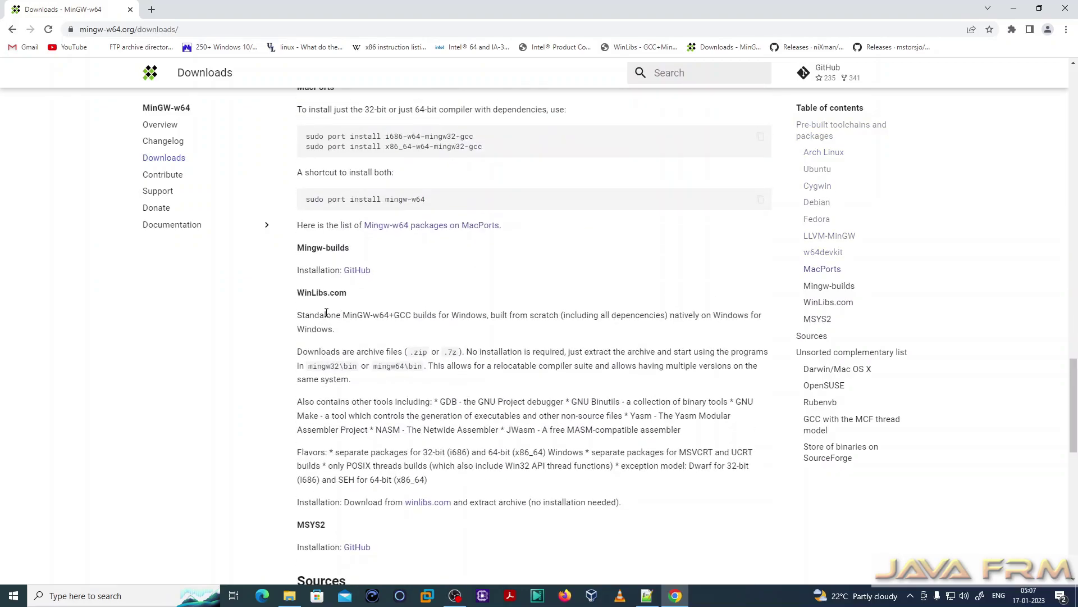
Open the Mingw-builds GitHub link in a new tab.
drag(297, 248, 348, 248)
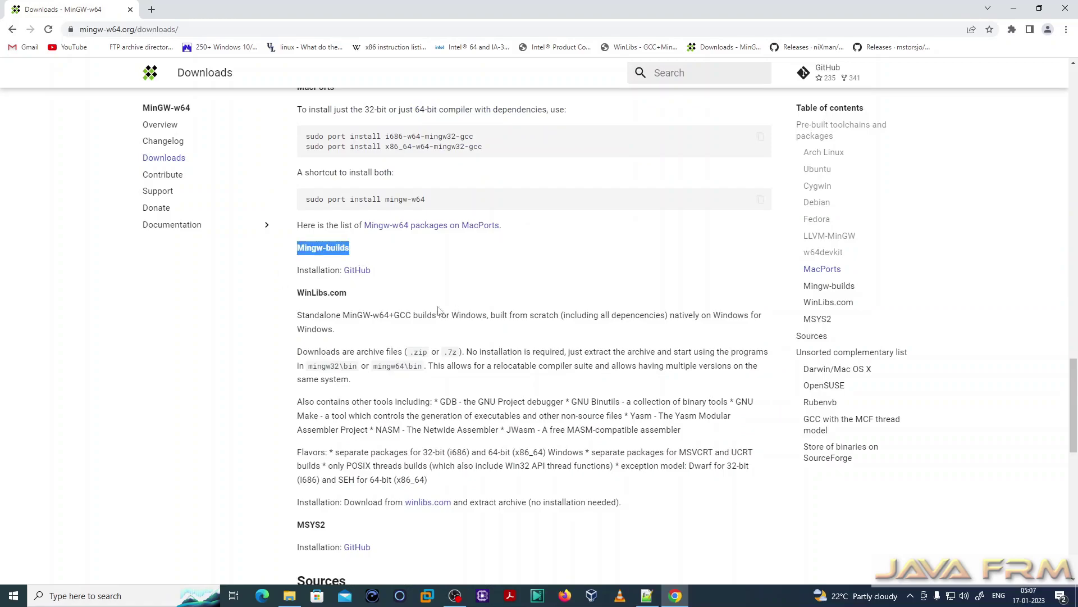
right_click(359, 272)
click(377, 282)
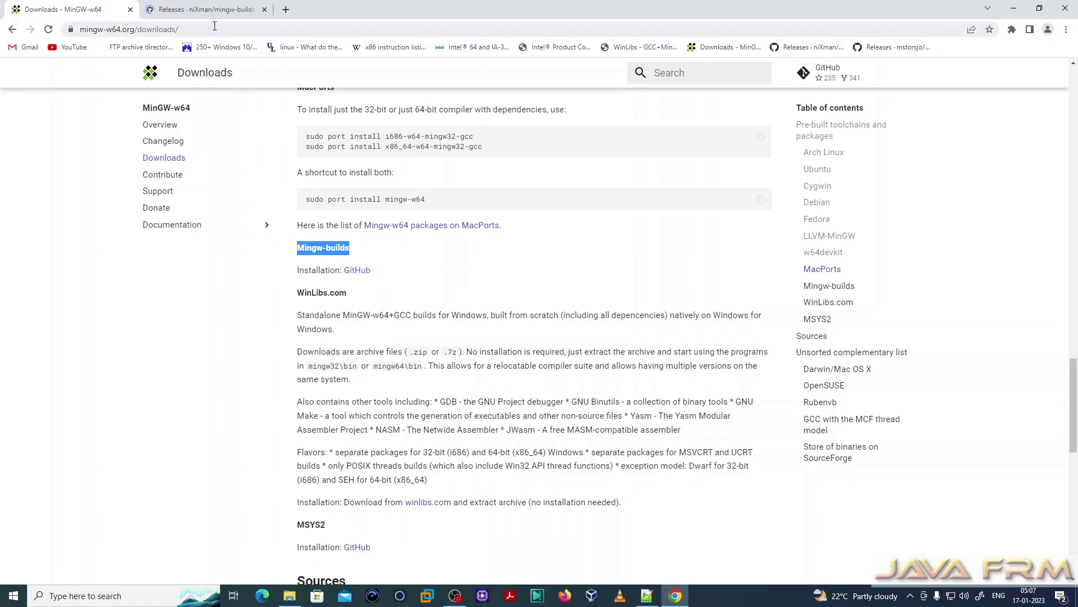
Download the x86_64-12.2.0-release-posix-seh-ucrt-rt_v10-rev2.7z asset from the latest mingw-builds release.
click(208, 9)
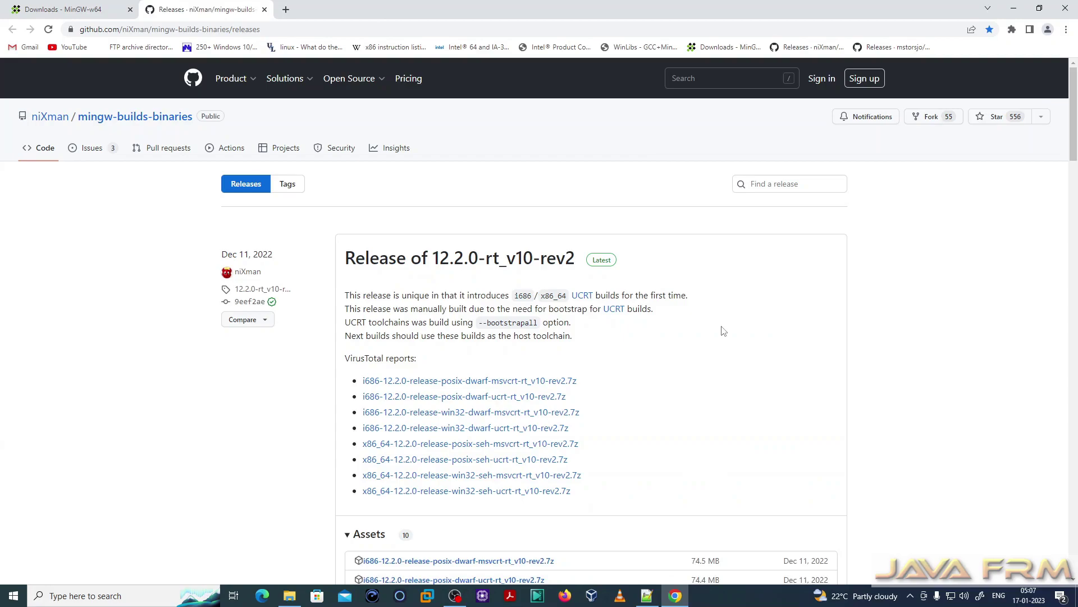
scroll(723, 332, down, 1)
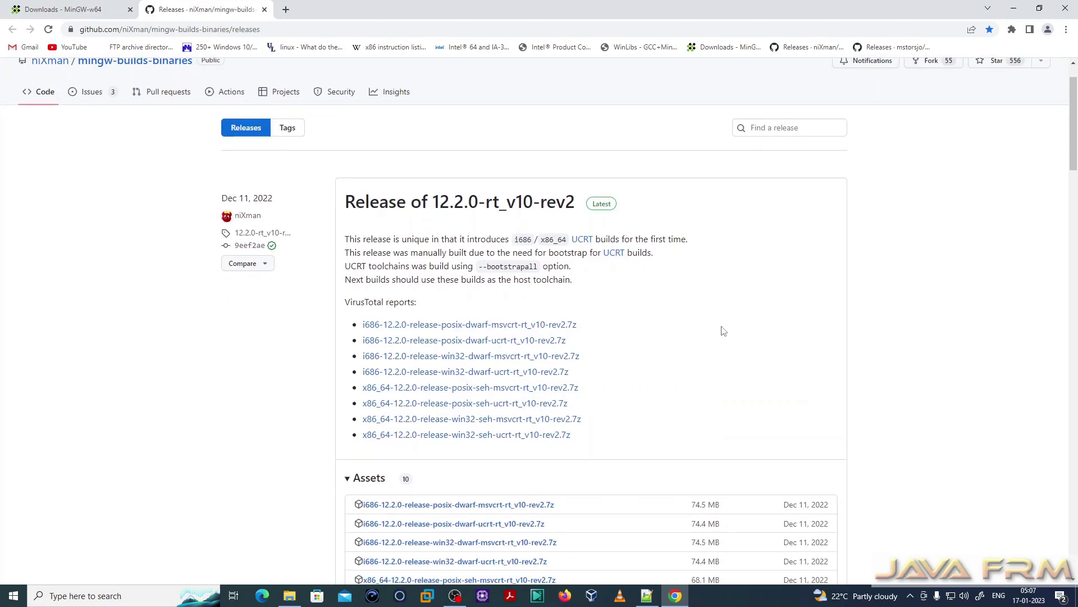
scroll(723, 331, down, 2)
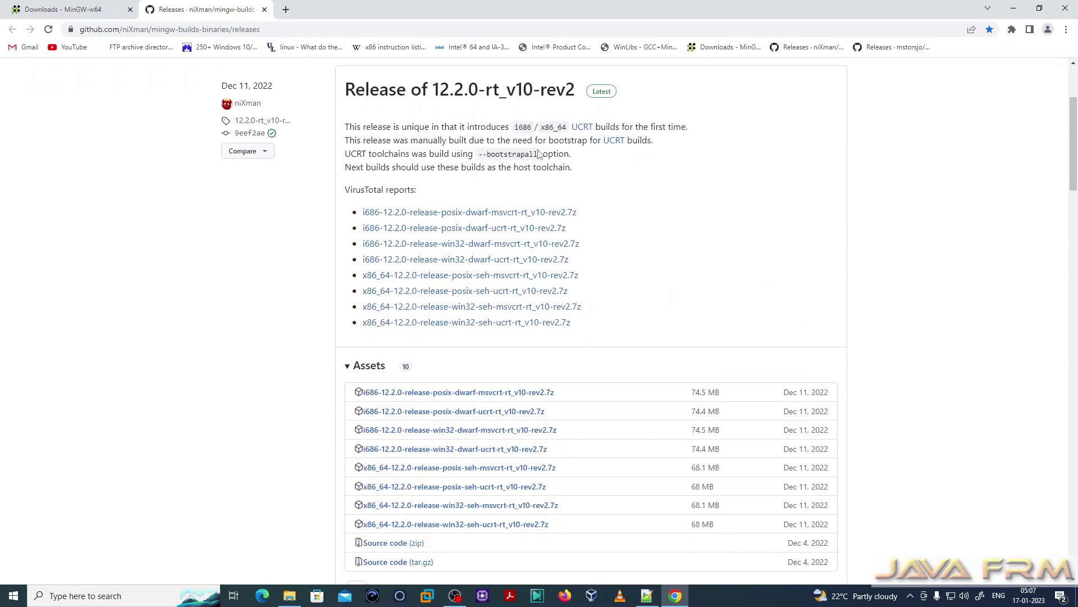
scroll(671, 265, down, 2)
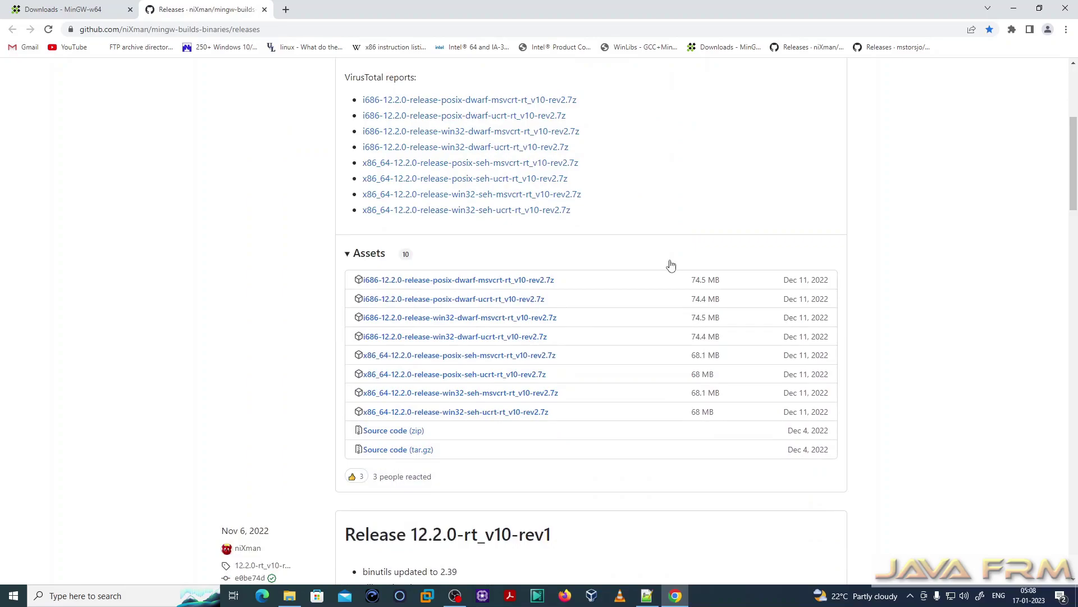
click(460, 381)
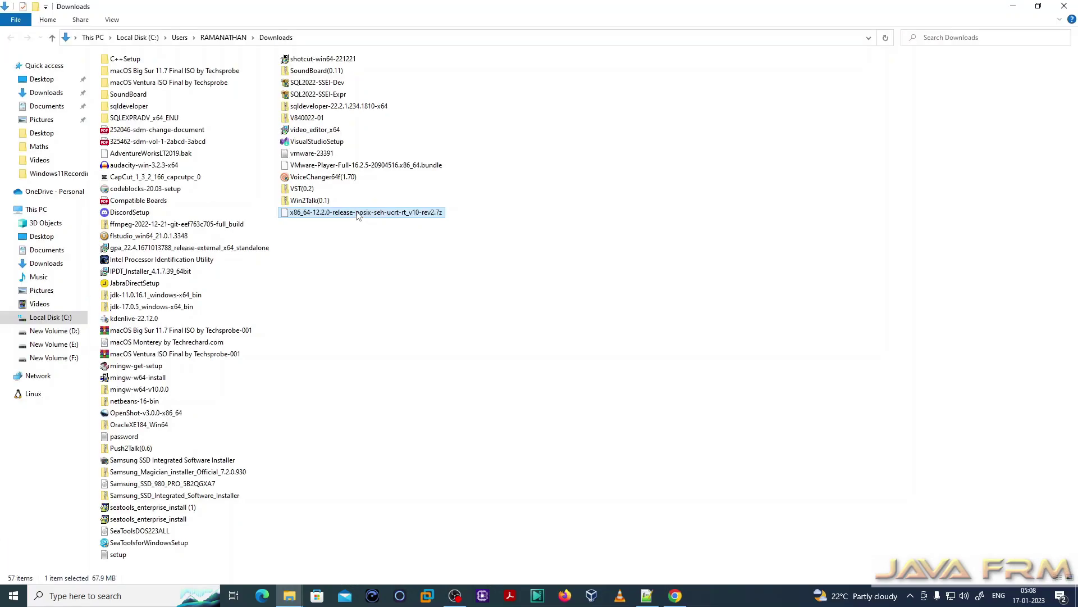
Open the downloaded x86_64-12.2.0 .7z archive with 7-Zip's Open archive command.
right_click(357, 214)
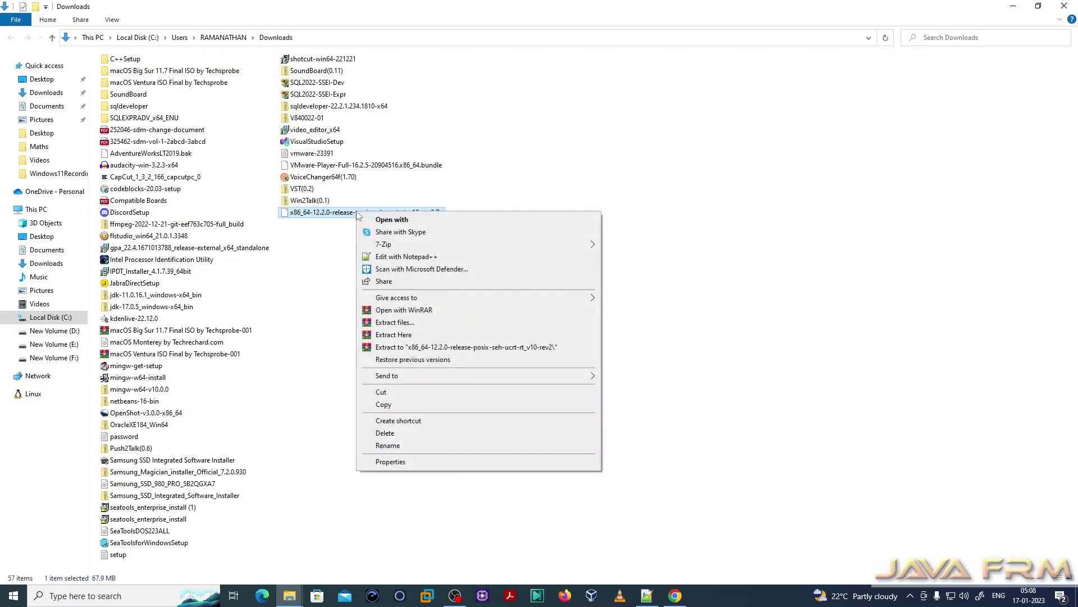
click(309, 264)
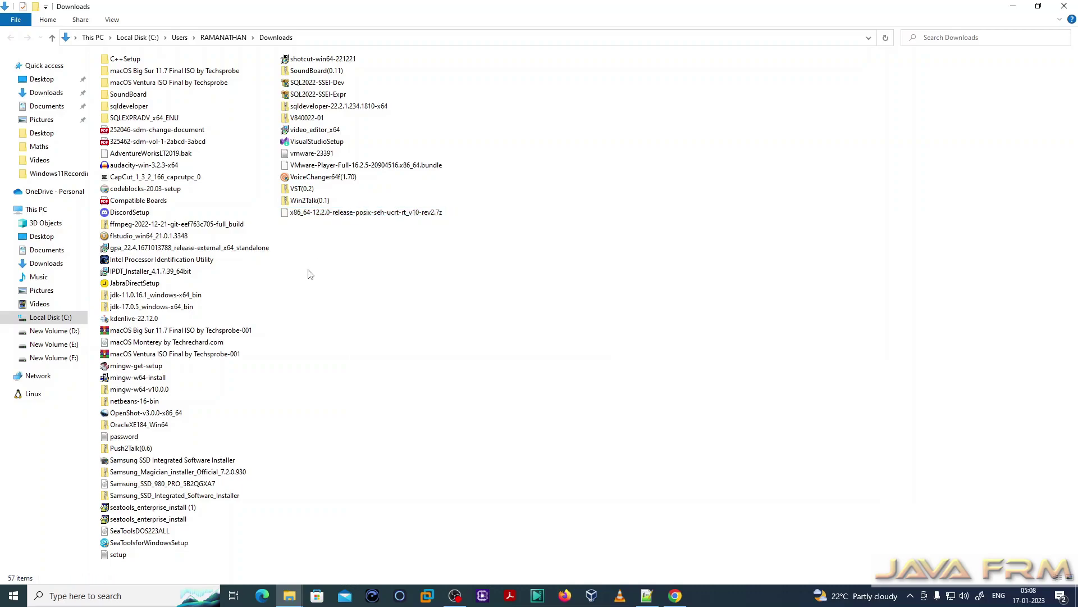
right_click(338, 214)
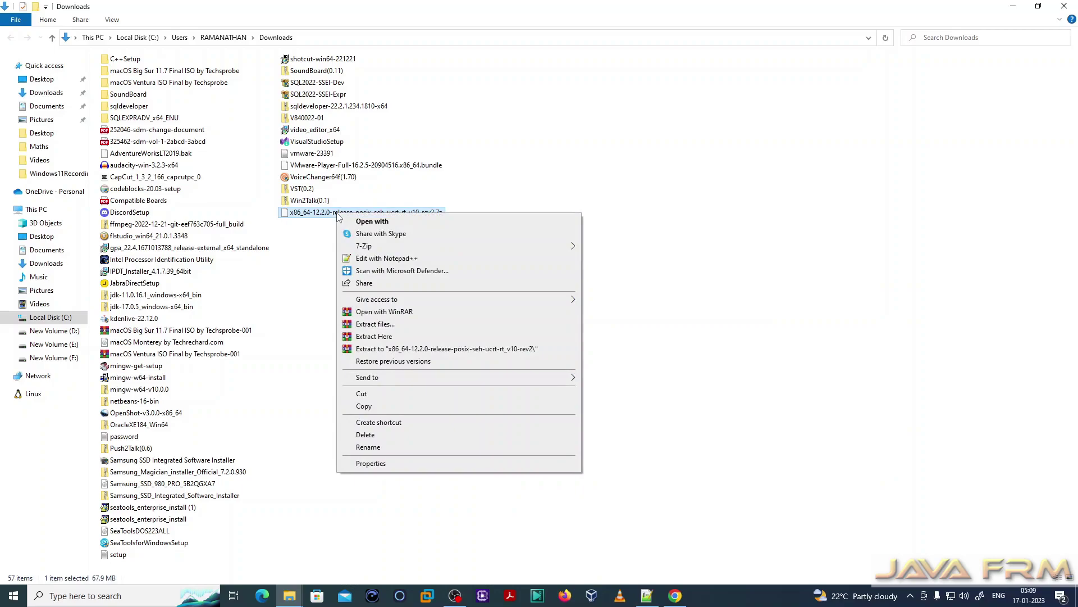
mouse_move(421, 246)
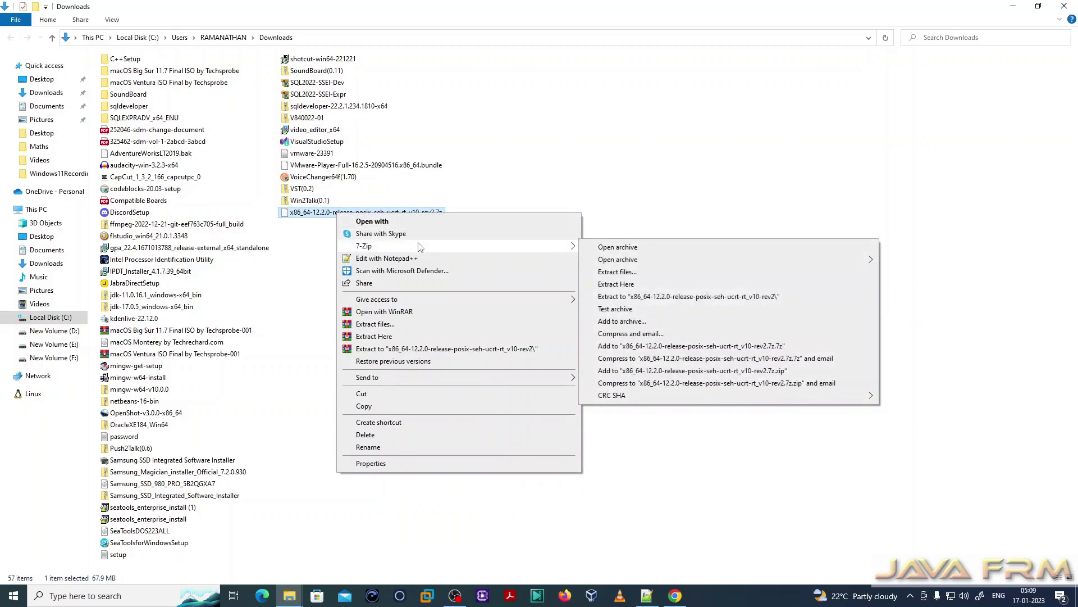
click(604, 250)
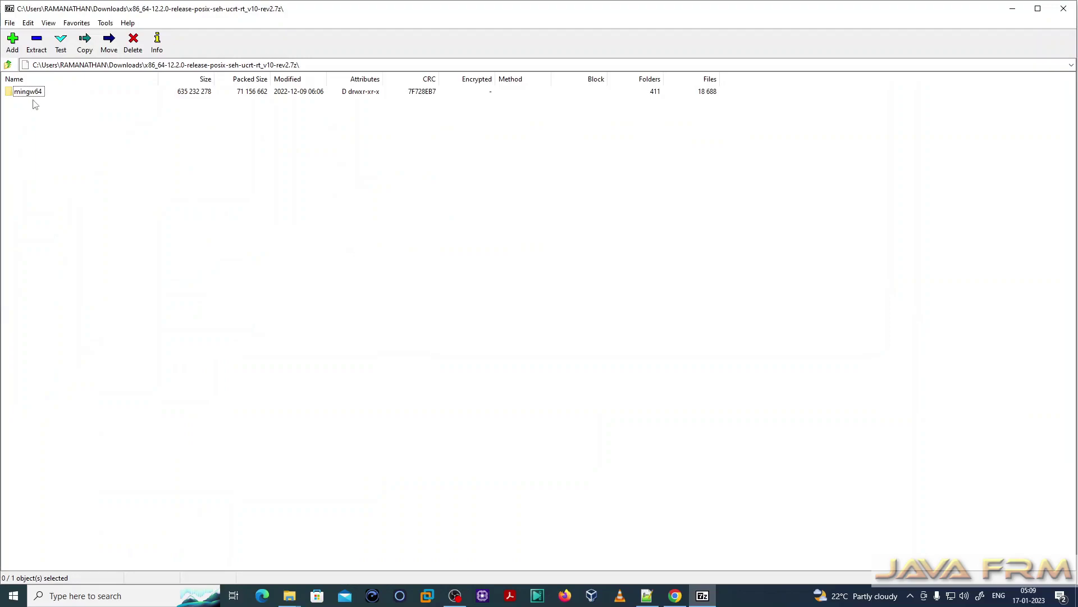
Extract the archive's mingw64 folder with the destination trimmed to C:\.
double_click(38, 99)
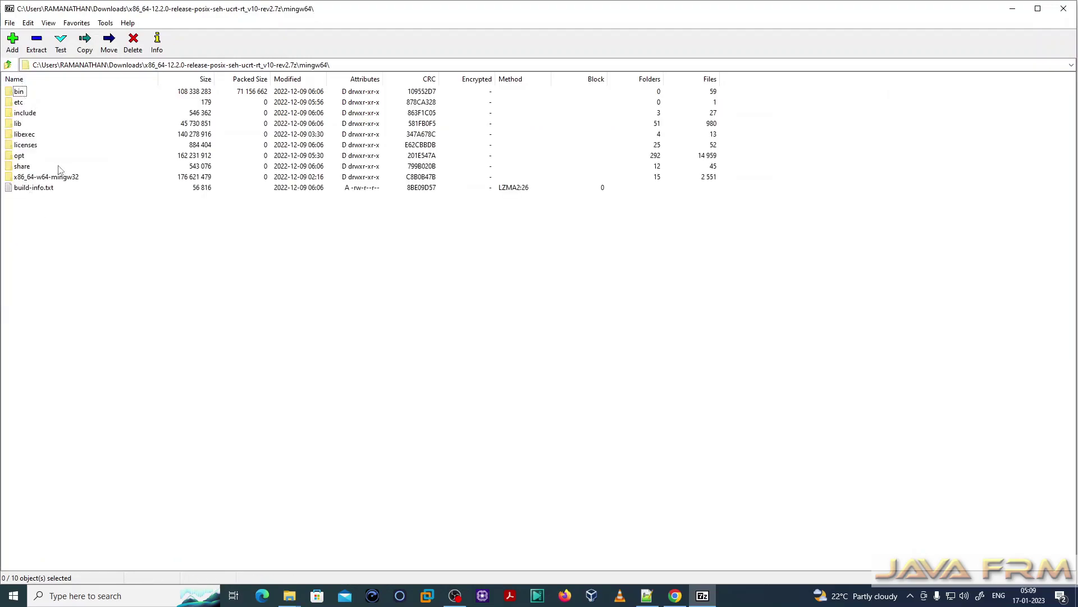
click(8, 65)
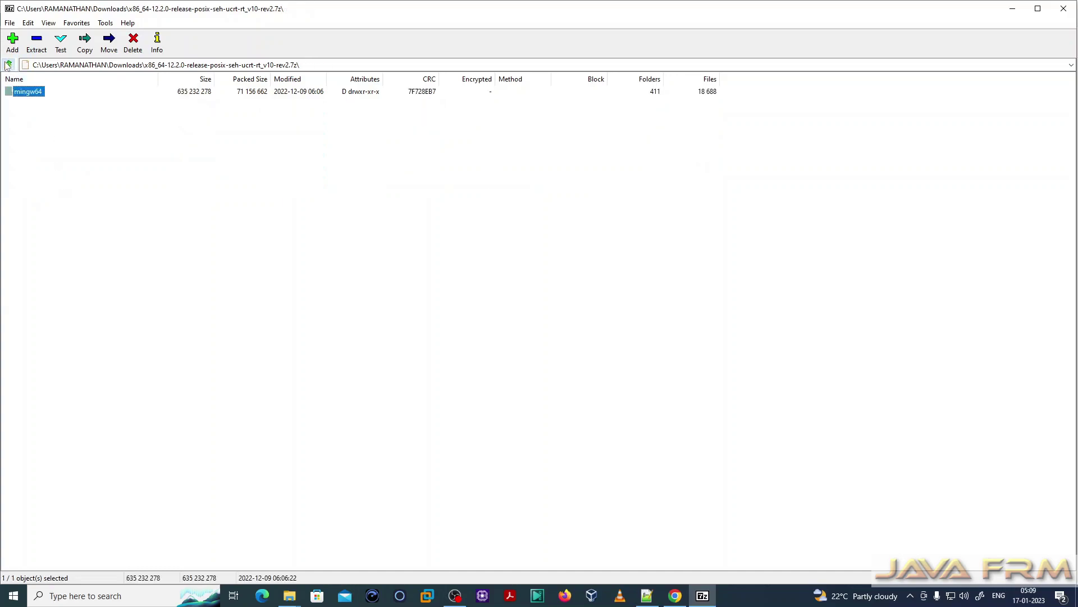
click(36, 42)
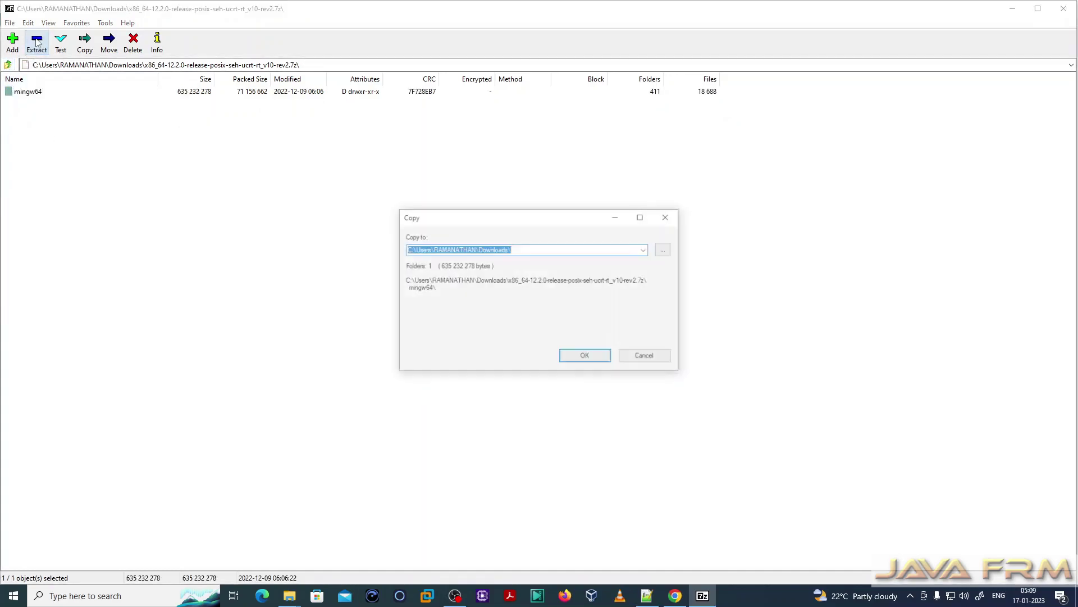
drag(525, 249, 419, 249)
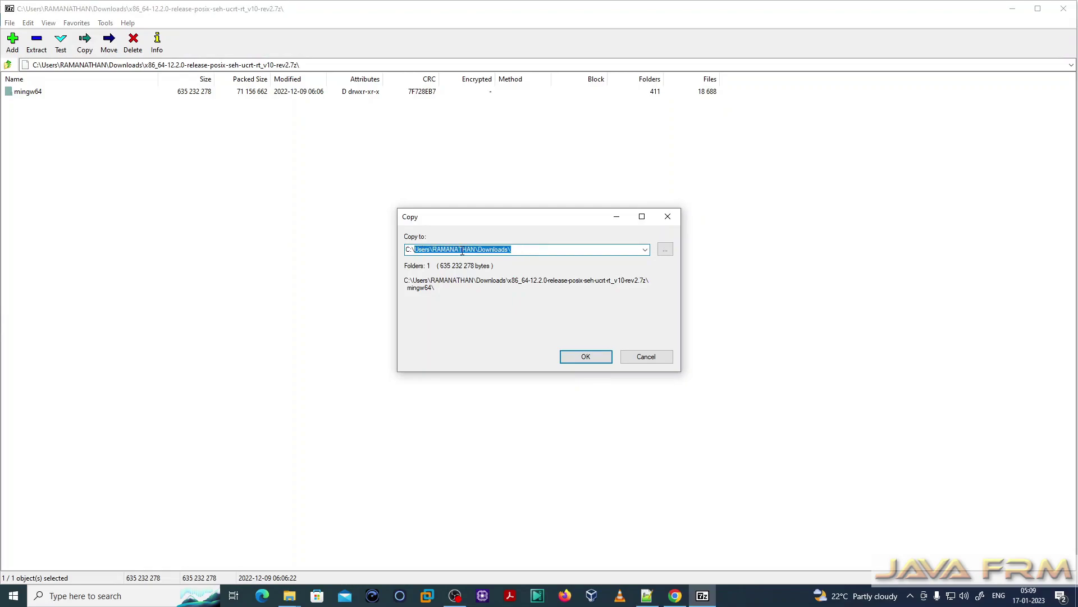
key(BackSpace)
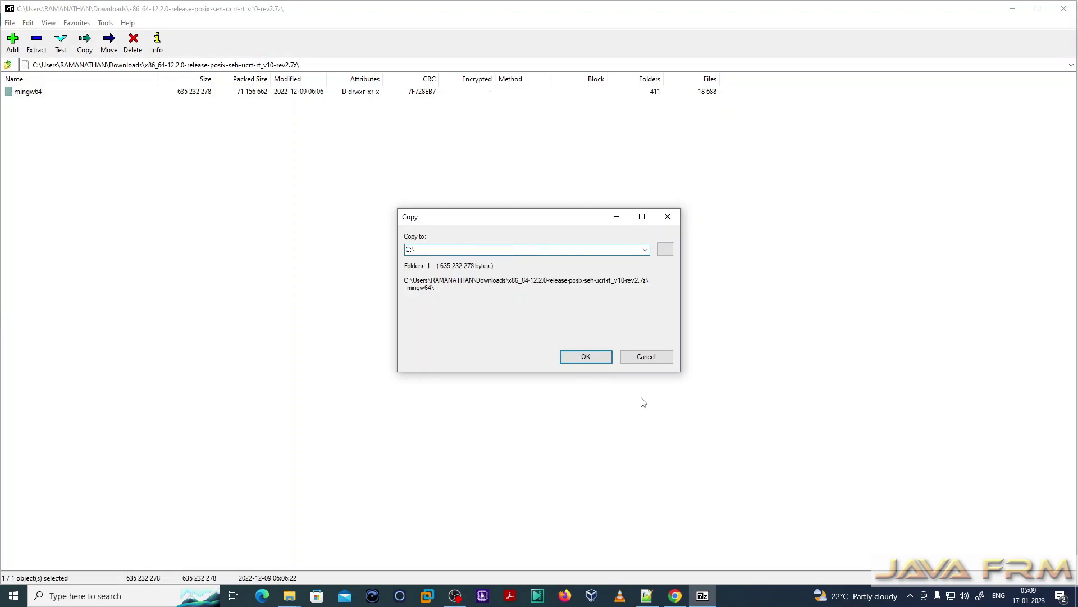
click(597, 360)
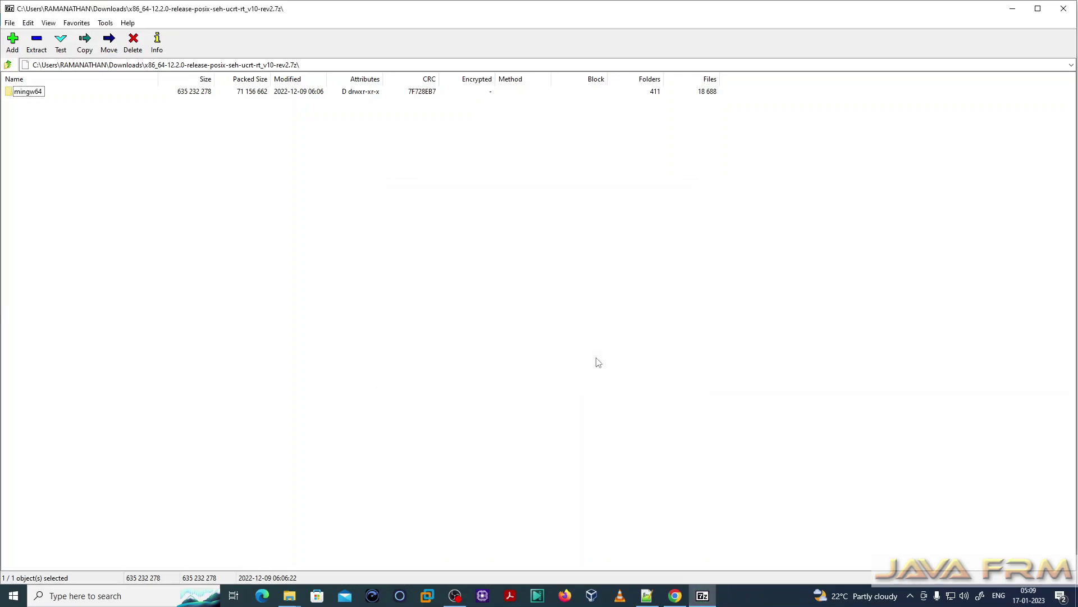
Browse C:\mingw64 and its bin, etc, include, opt and share folders to check the extraction.
click(1064, 8)
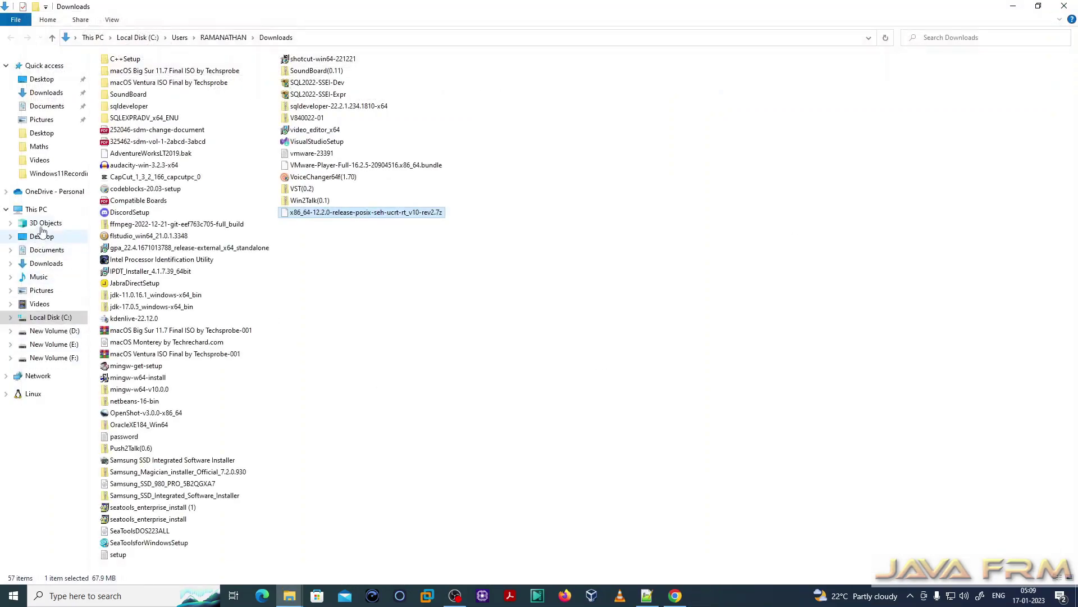
click(37, 210)
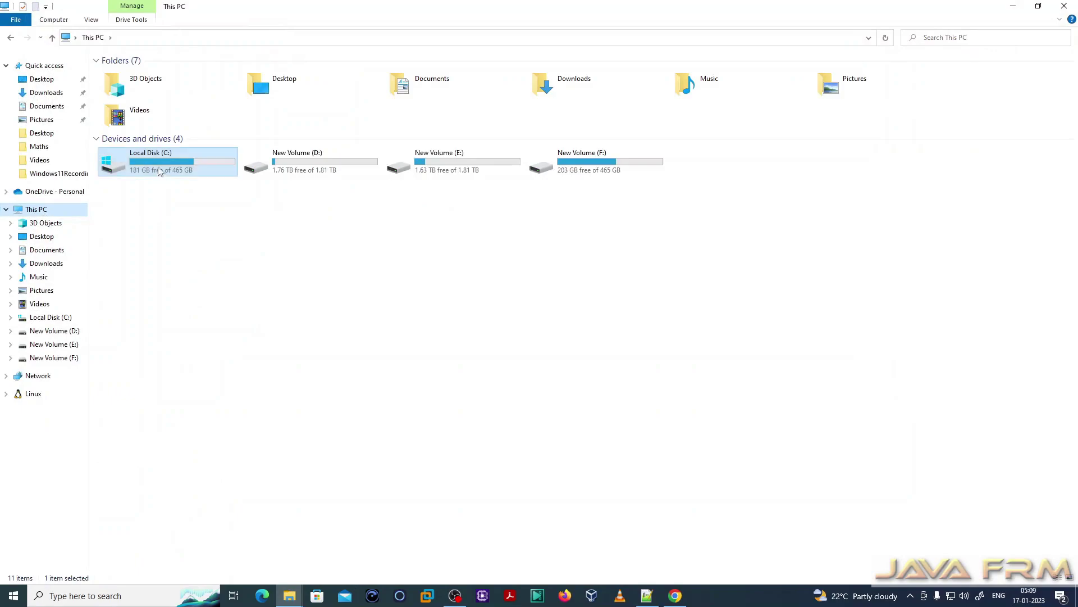
double_click(159, 170)
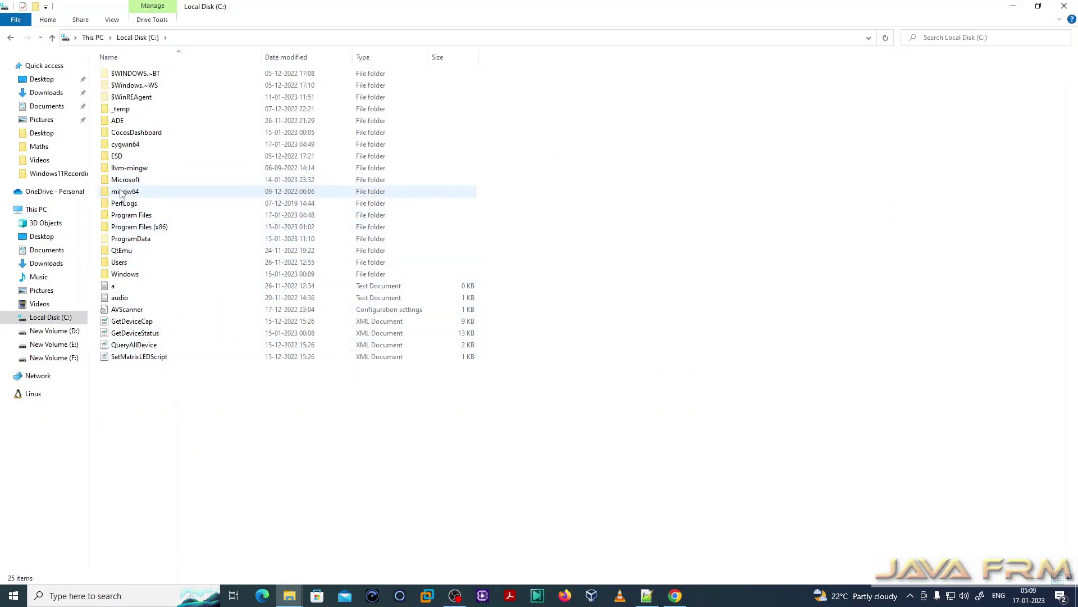
mouse_move(133, 195)
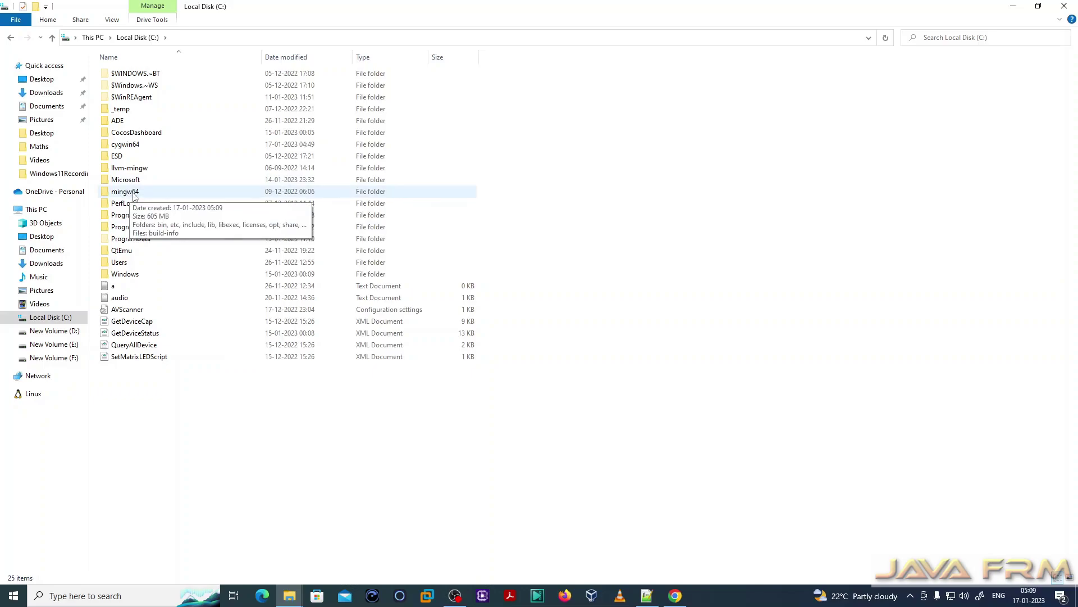
double_click(133, 195)
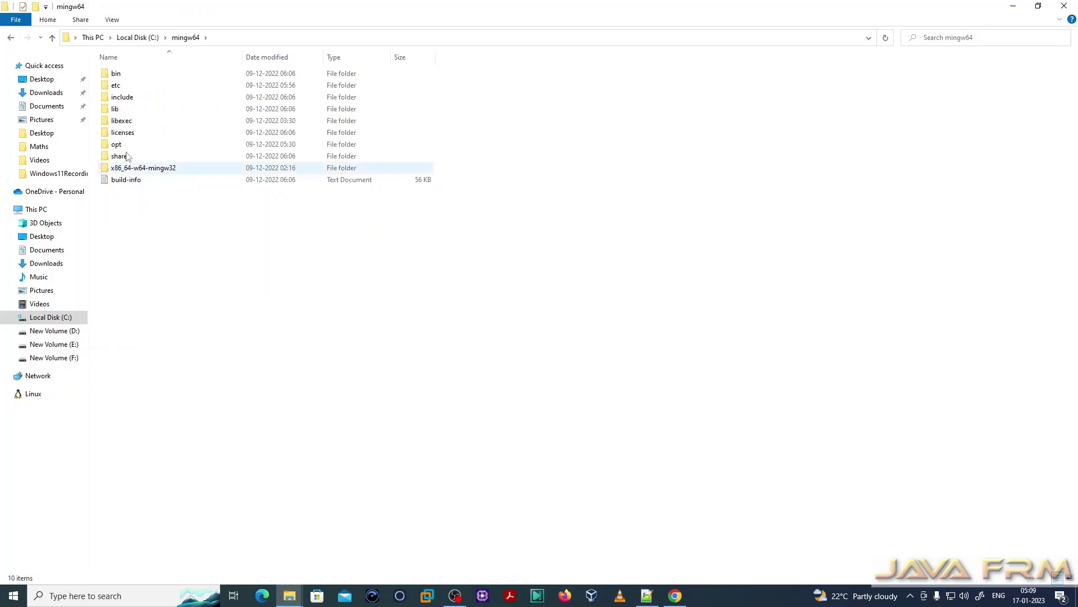
double_click(119, 80)
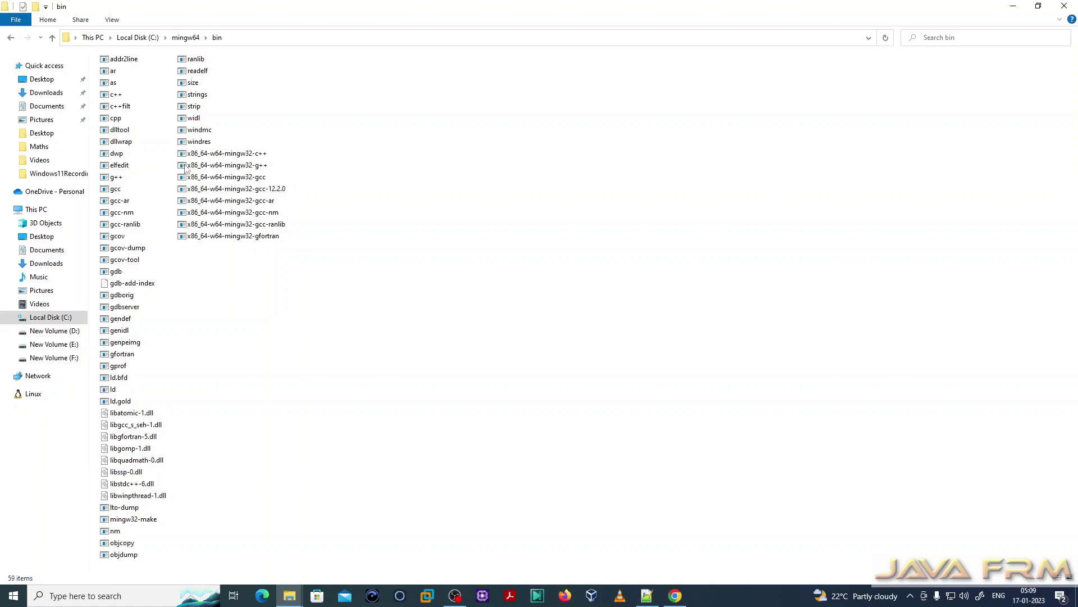
click(139, 38)
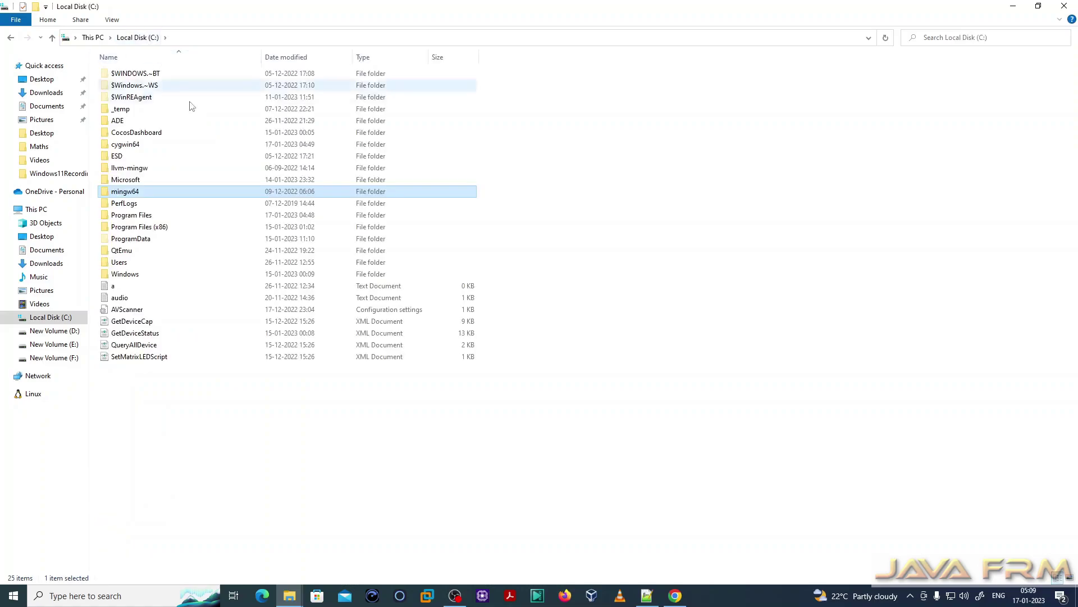
double_click(135, 197)
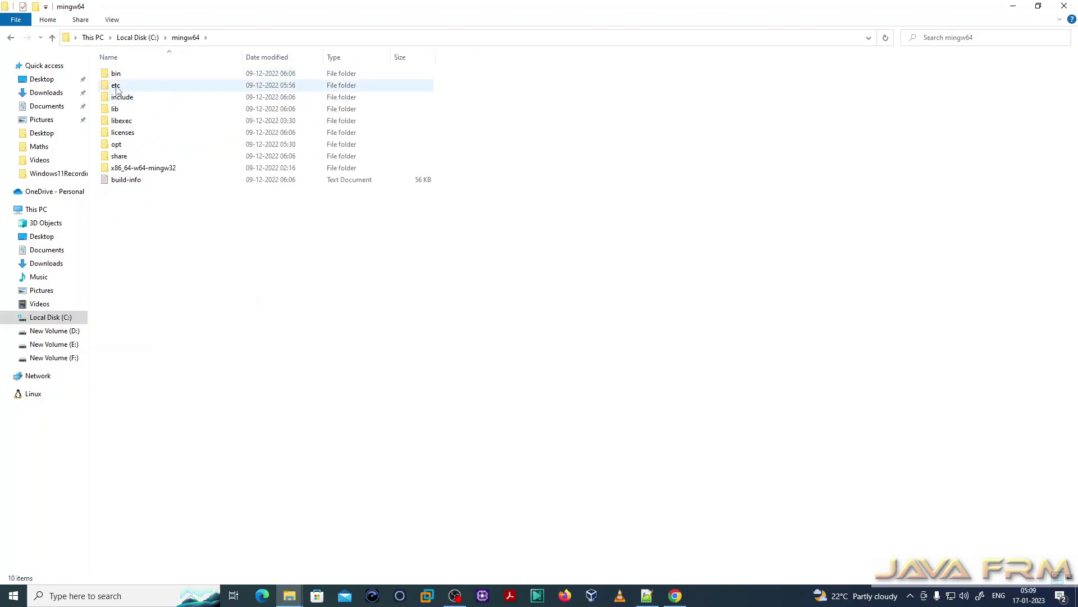
double_click(117, 87)
click(187, 37)
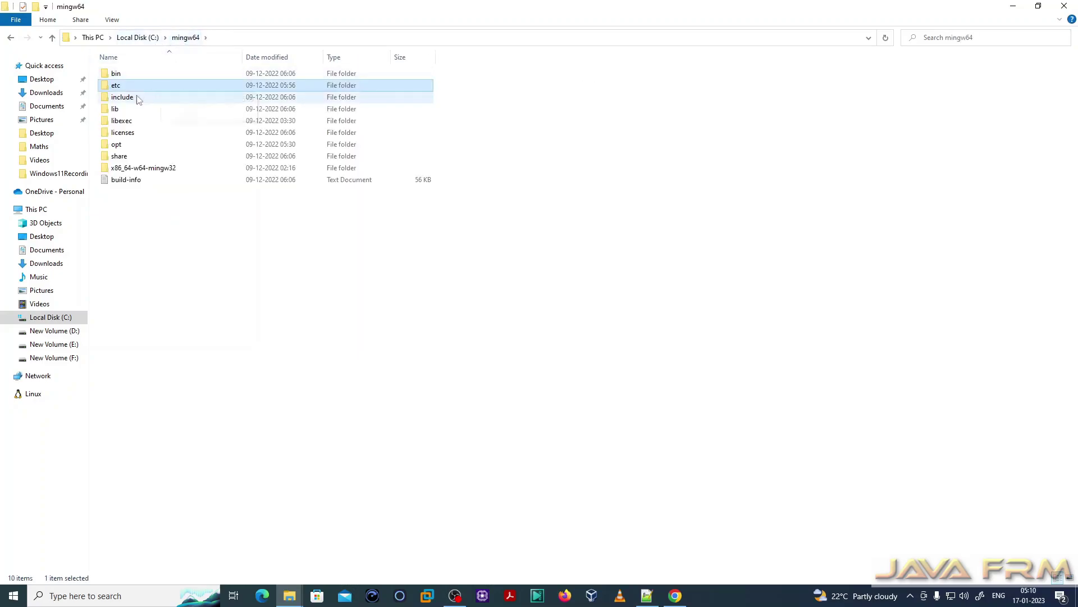
double_click(139, 99)
click(185, 37)
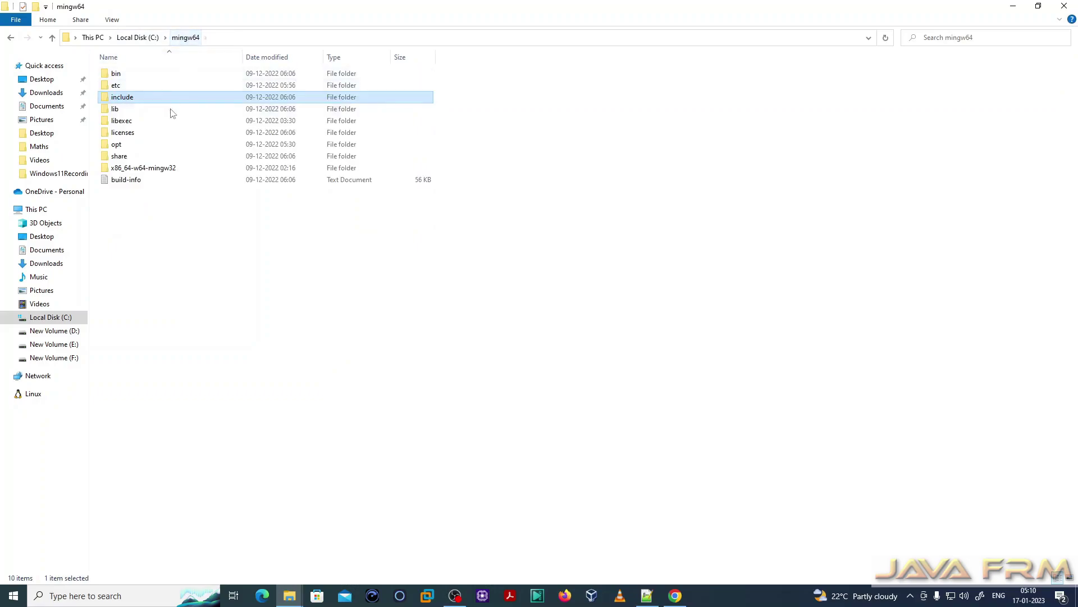
double_click(135, 145)
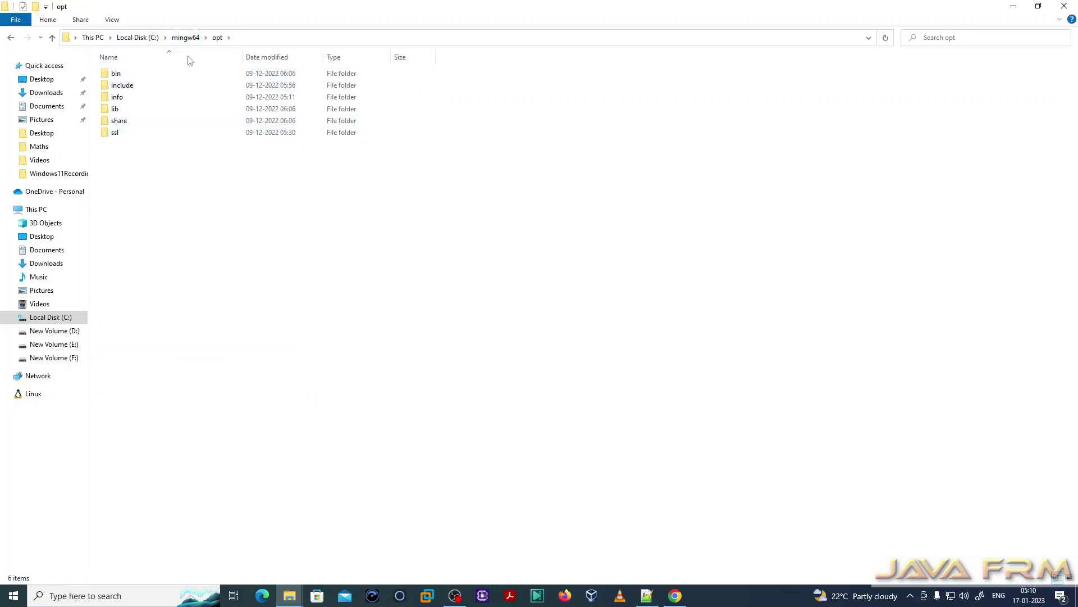
click(186, 37)
double_click(131, 157)
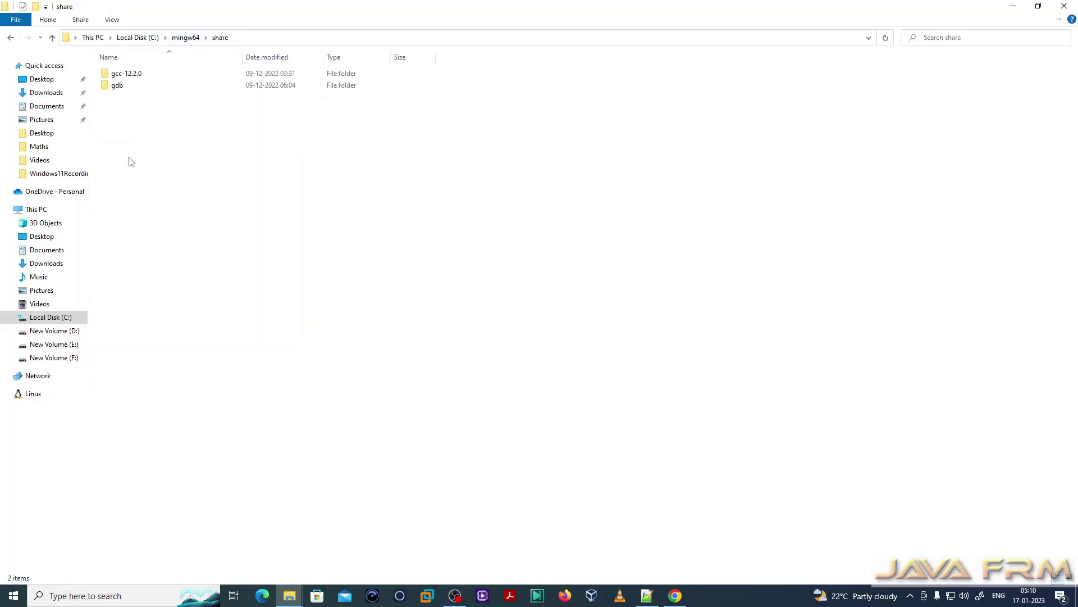
click(186, 40)
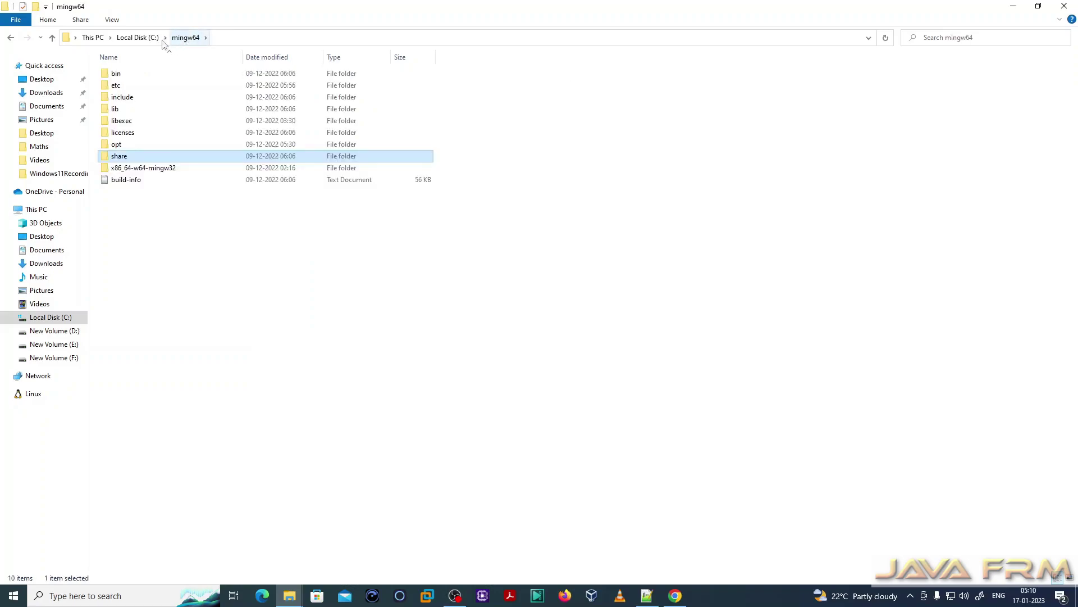
Copy the C:\mingw64 path from the address bar.
click(226, 41)
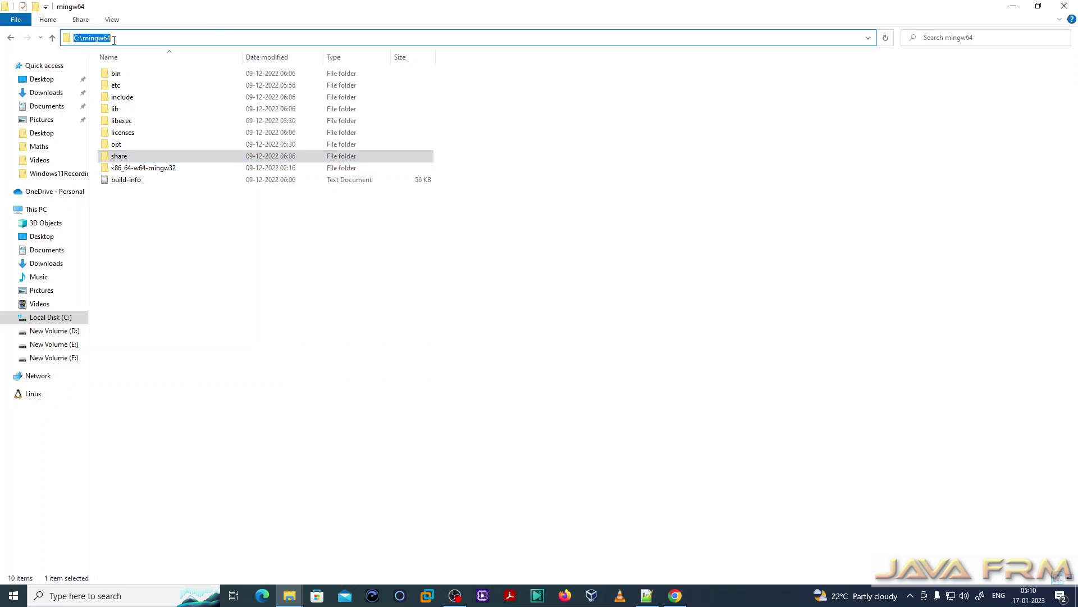
right_click(94, 40)
click(128, 77)
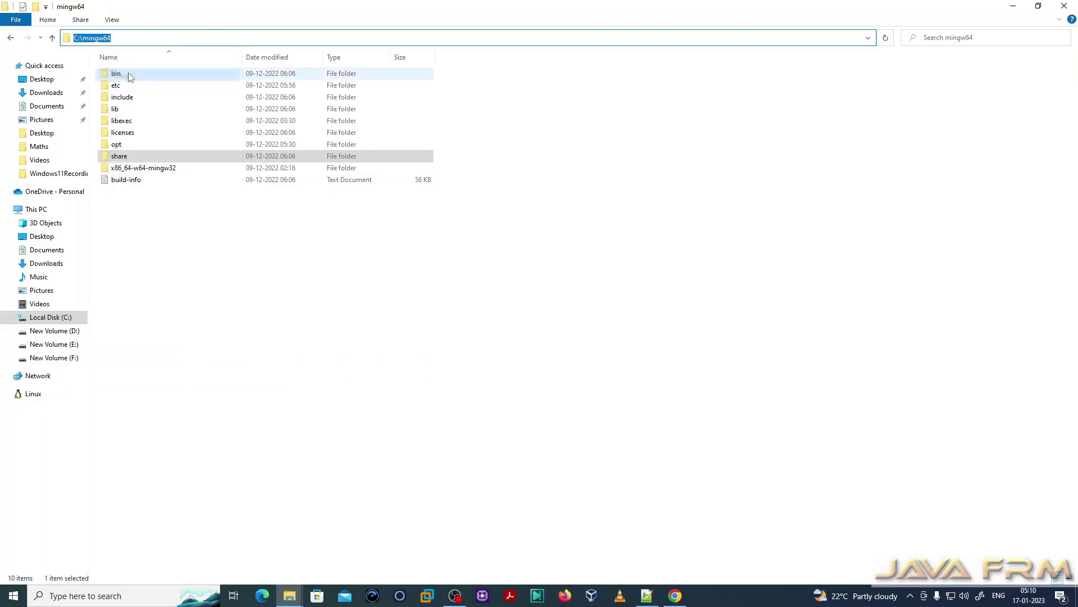
click(240, 281)
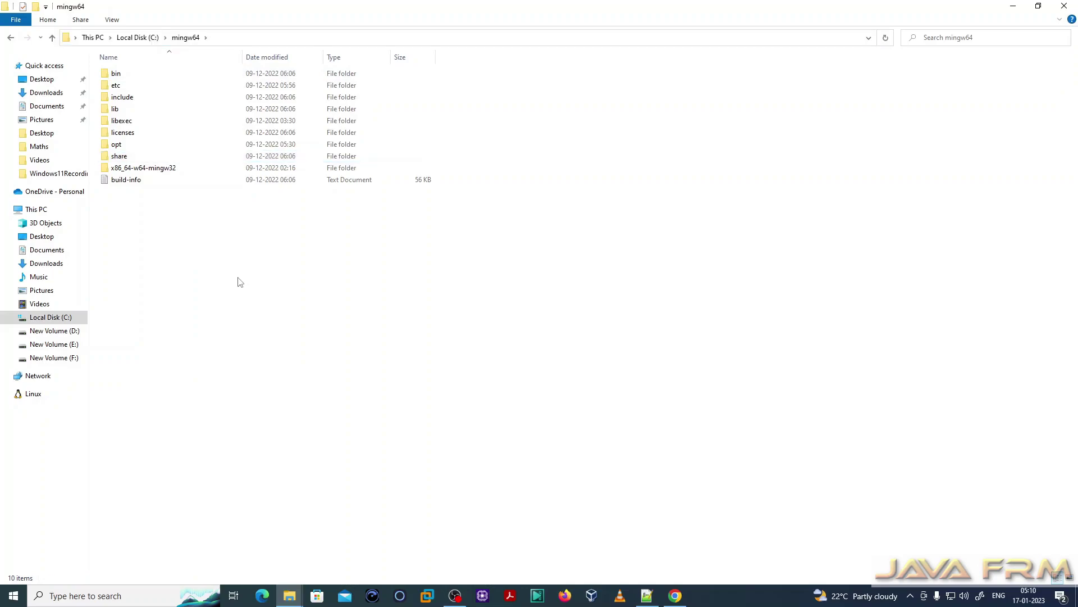
Open Environment Variables via This PC Properties and Advanced system settings.
right_click(32, 212)
click(86, 357)
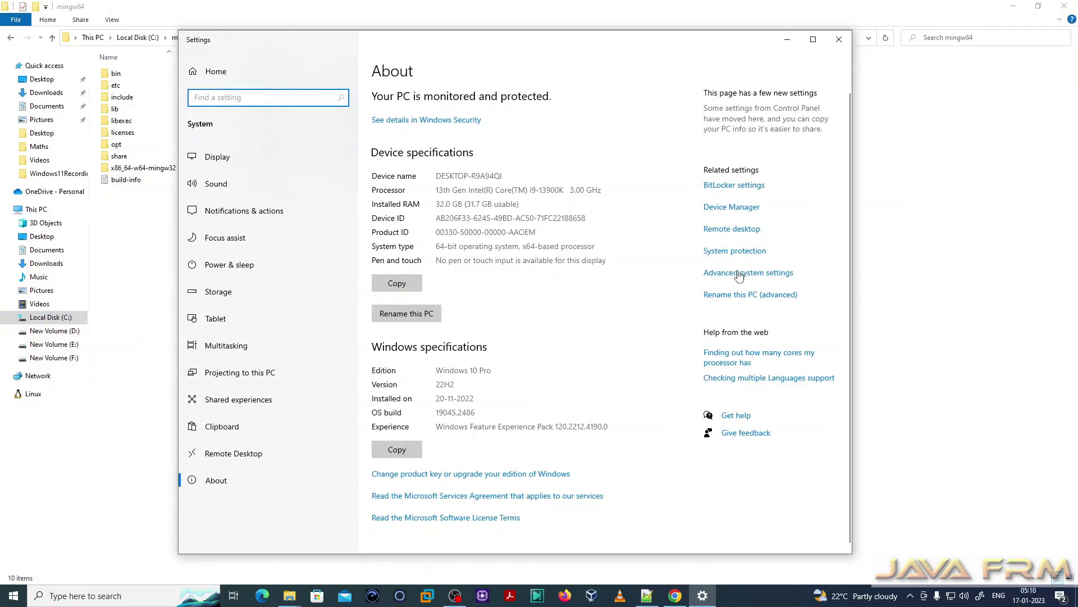
click(769, 277)
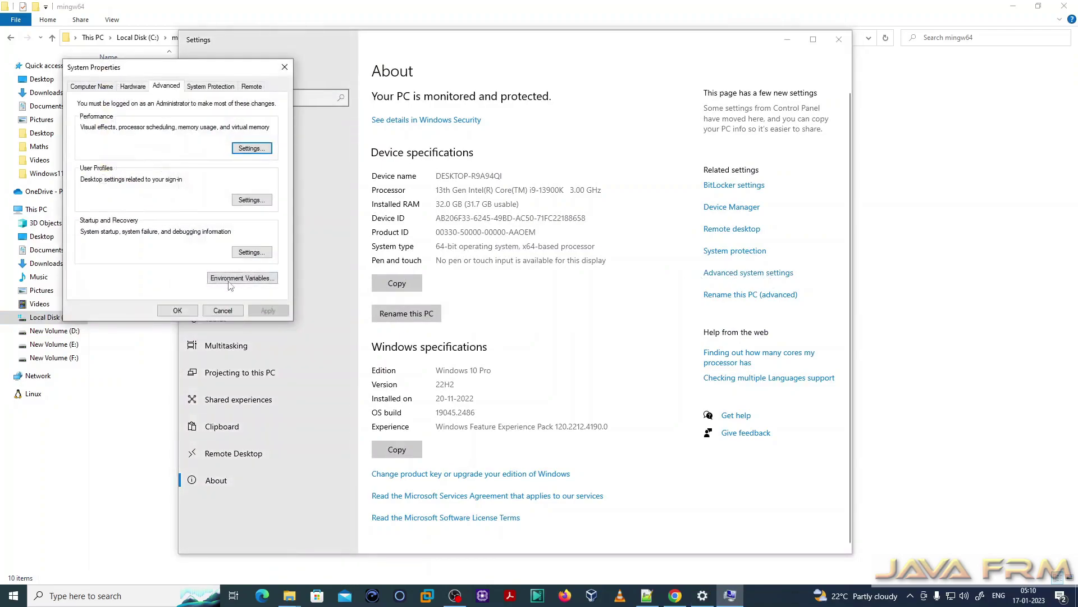
click(235, 278)
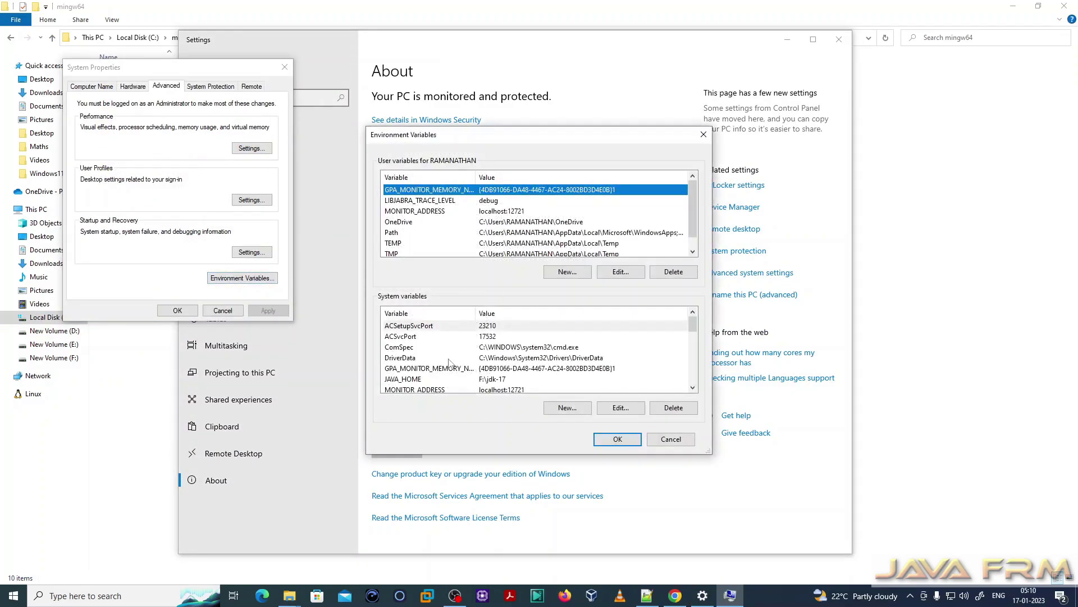
Remove the LLVM bin entry from the system Path variable.
scroll(449, 364, down, 3)
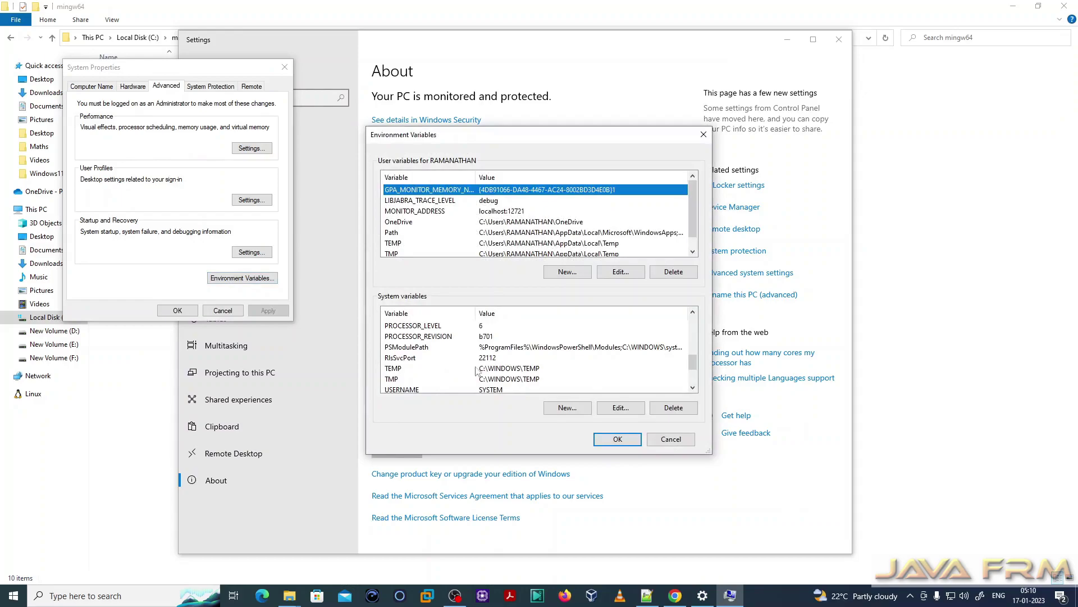
scroll(478, 370, up, 2)
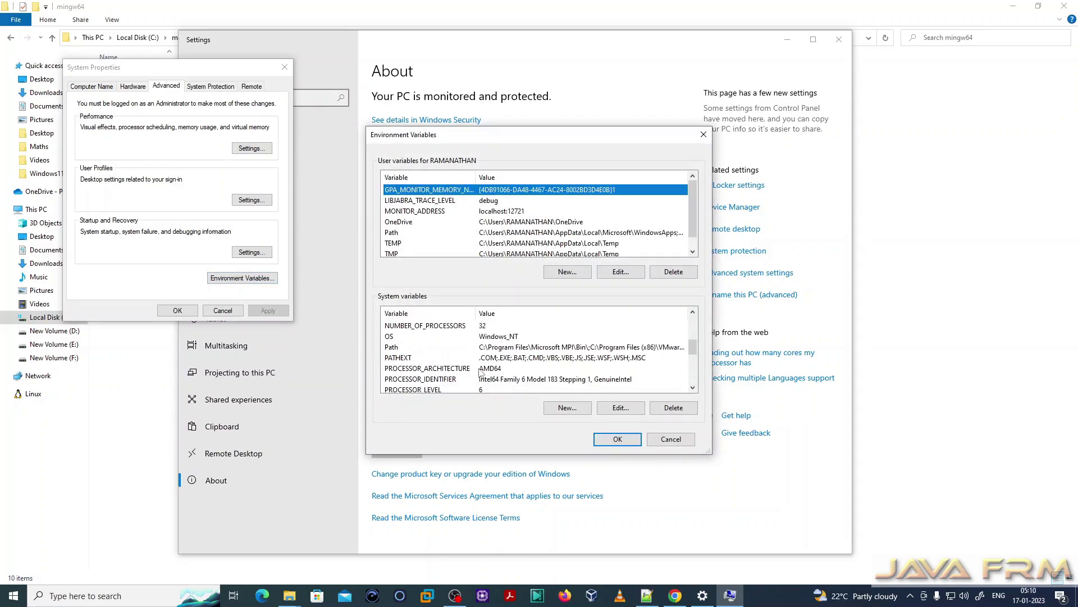
click(532, 347)
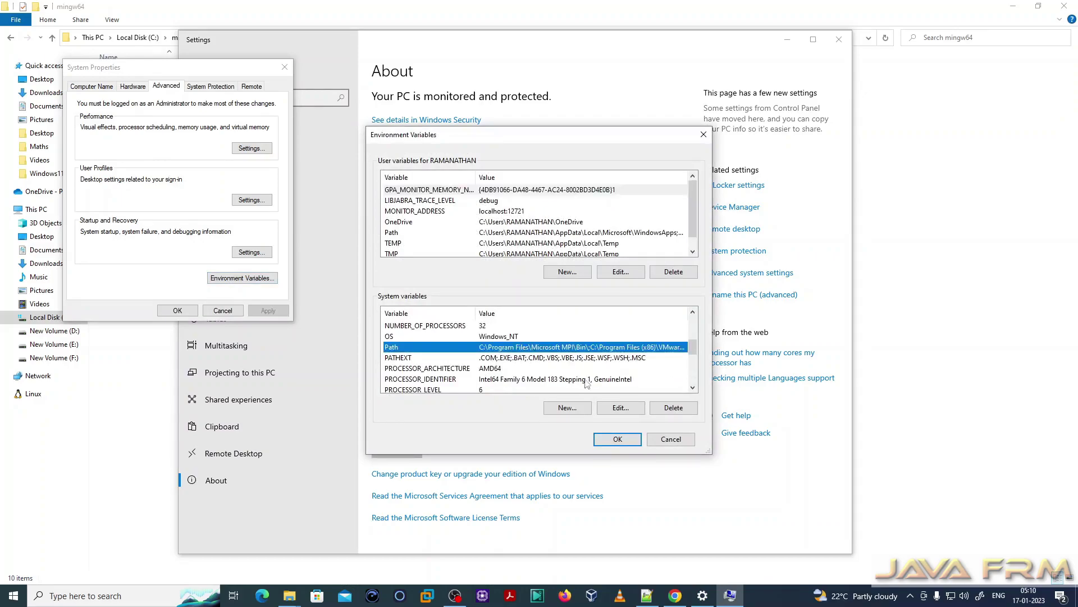
click(620, 409)
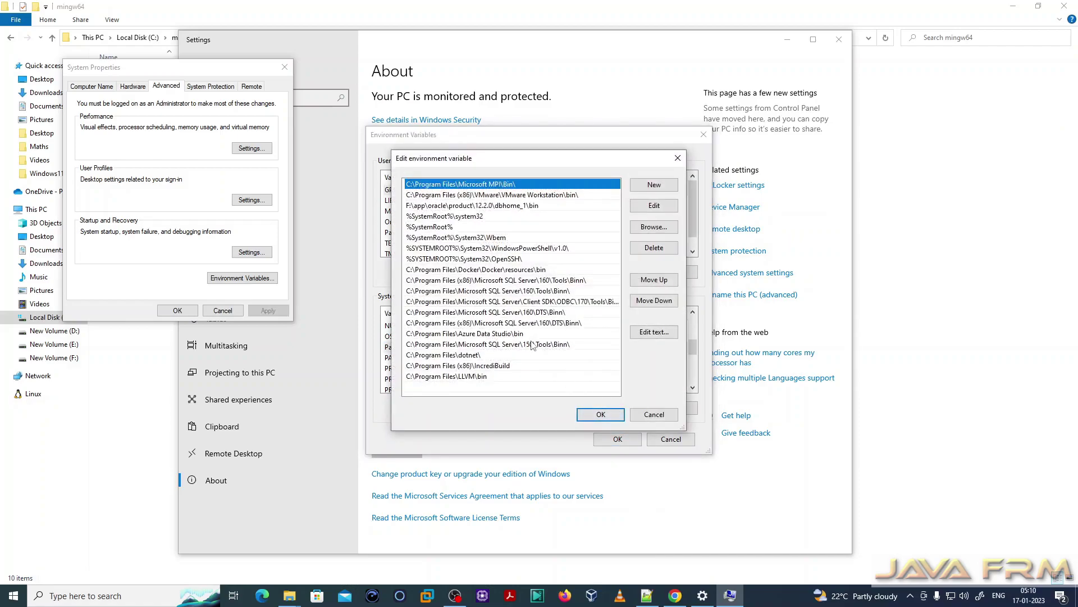
click(478, 377)
click(654, 248)
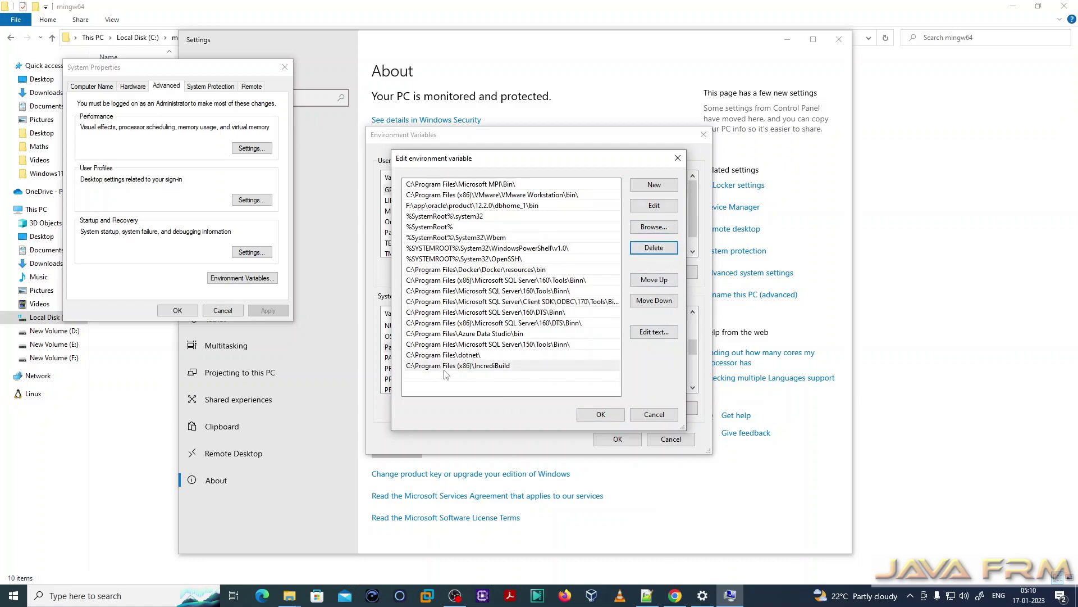
Add C:\mingw64\bin and C:\mingw64 as new system Path entries and save.
click(663, 187)
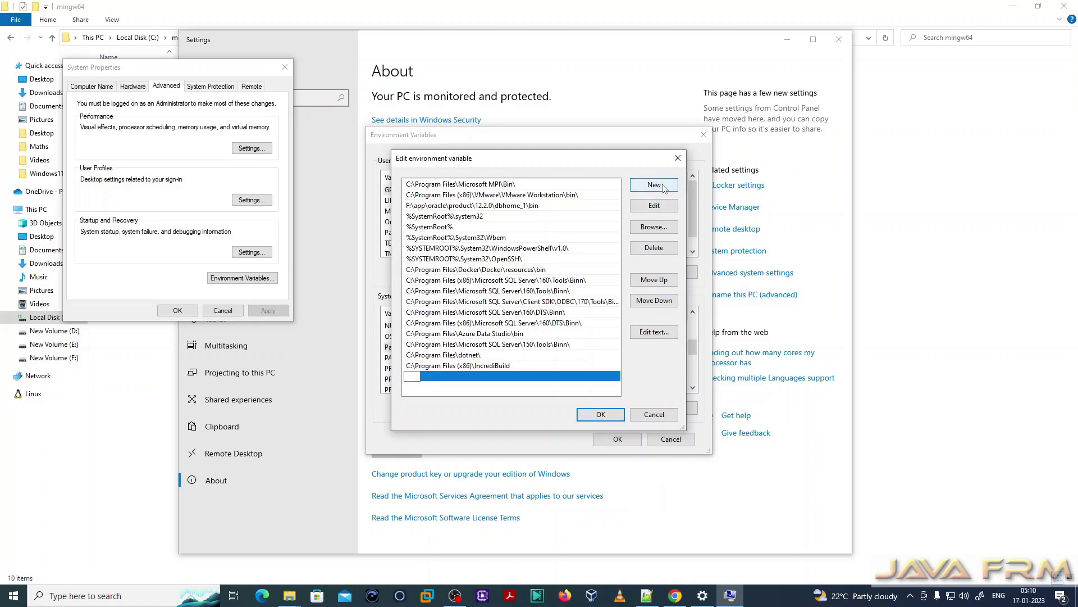
key(ctrl+v)
text(\bin)
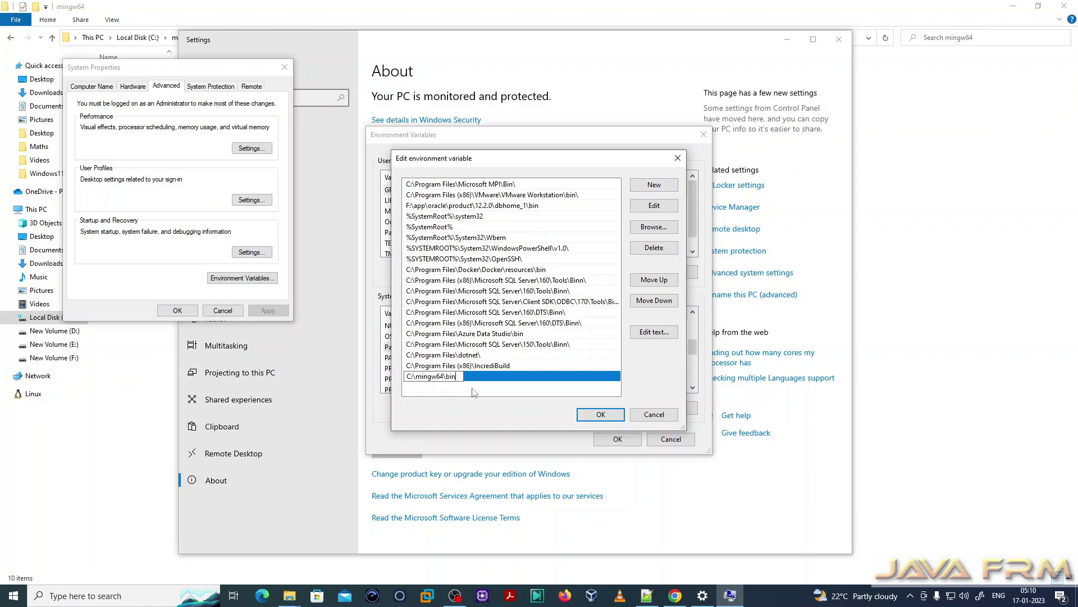
click(655, 187)
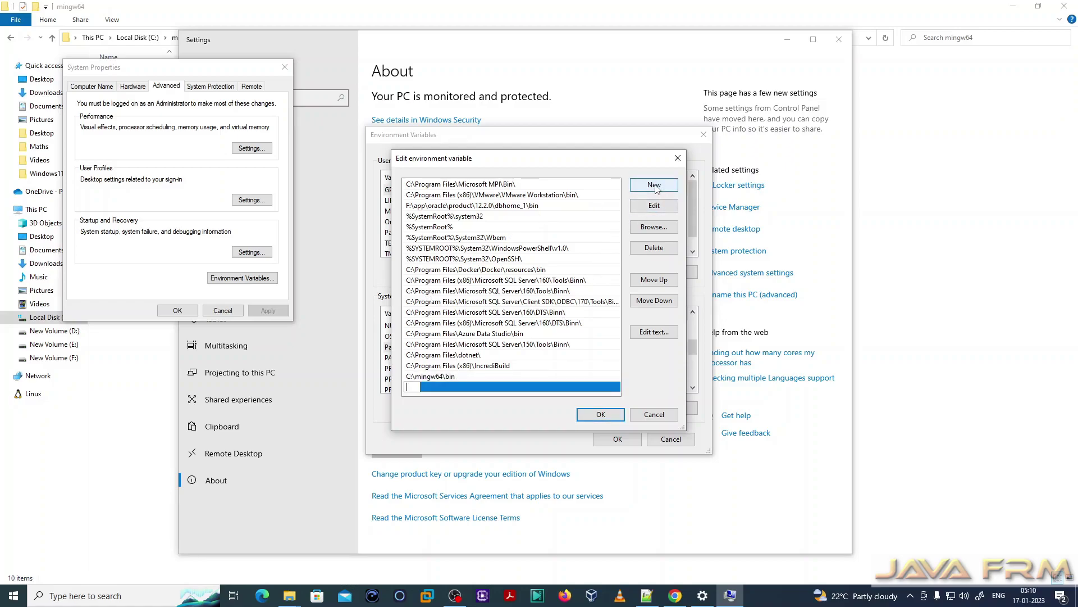
key(ctrl+v)
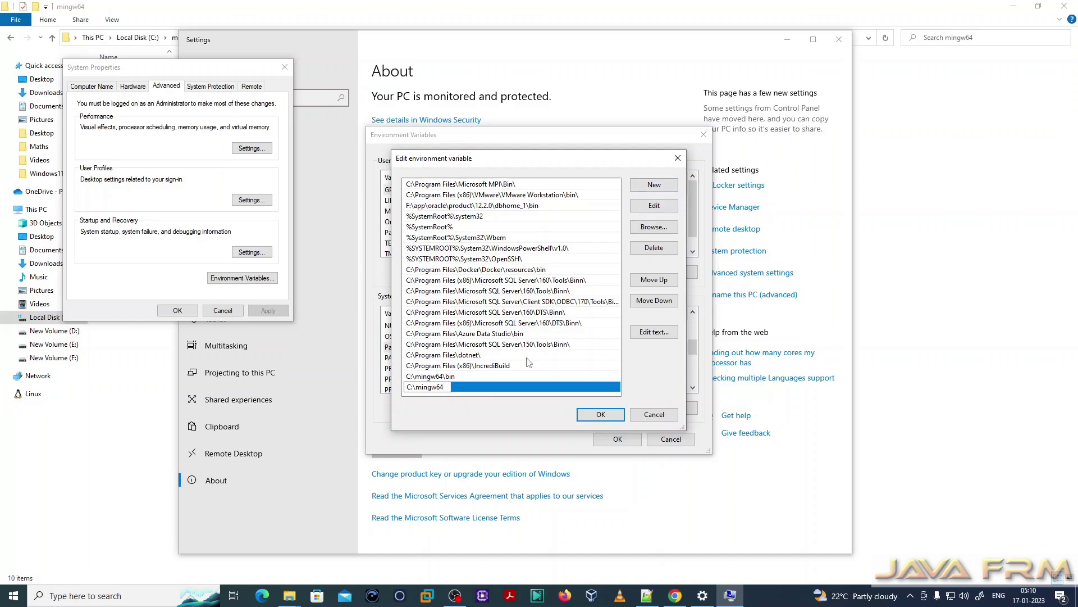
click(604, 415)
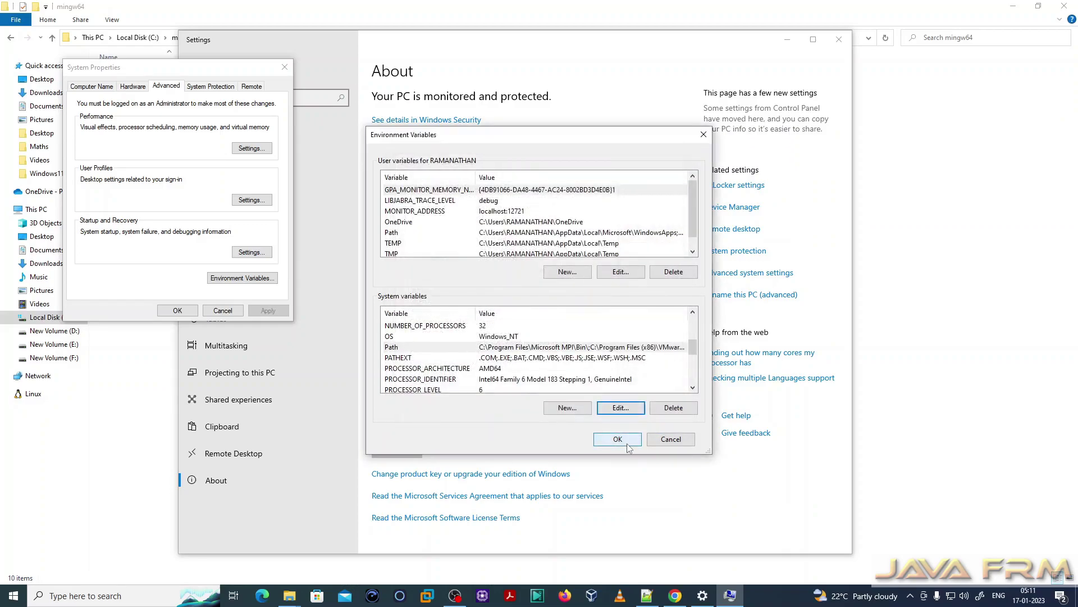
Reopen the system Path to verify the mingw64 entries, then save the environment variables.
click(577, 348)
click(627, 408)
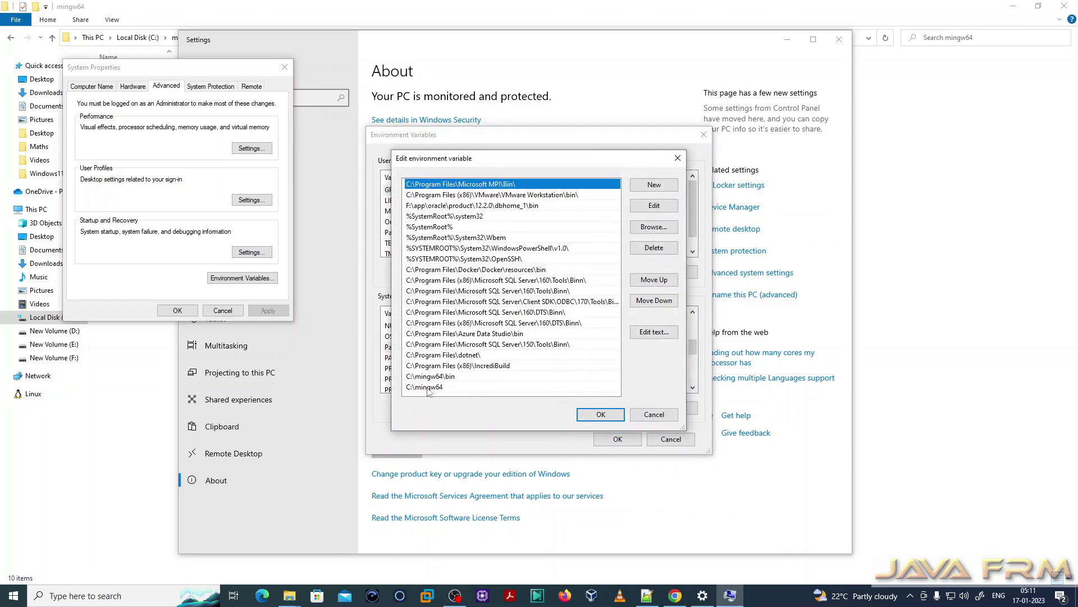
click(443, 376)
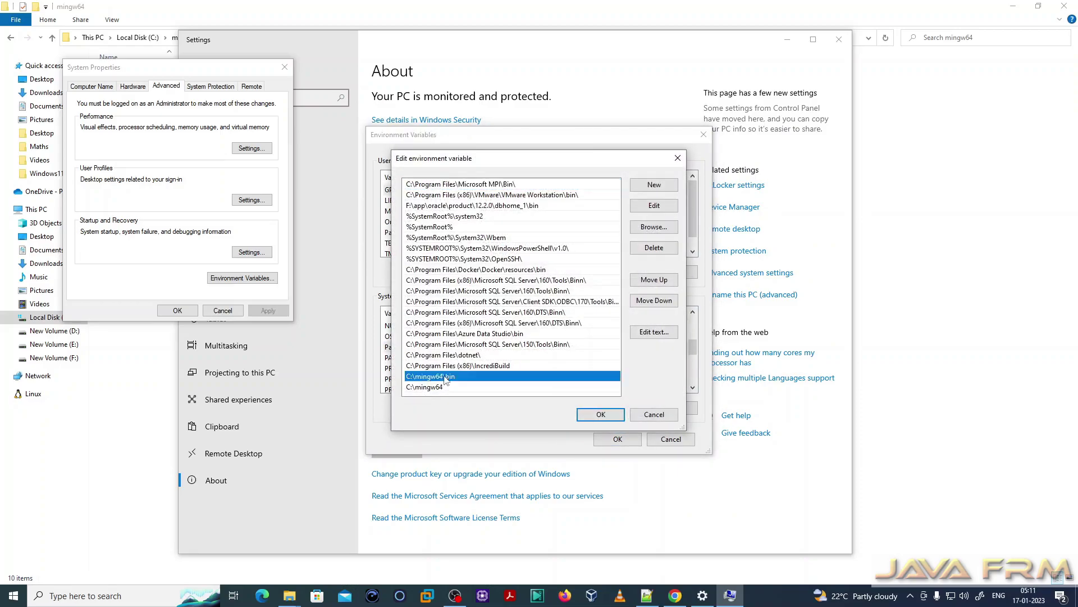
click(601, 416)
click(618, 439)
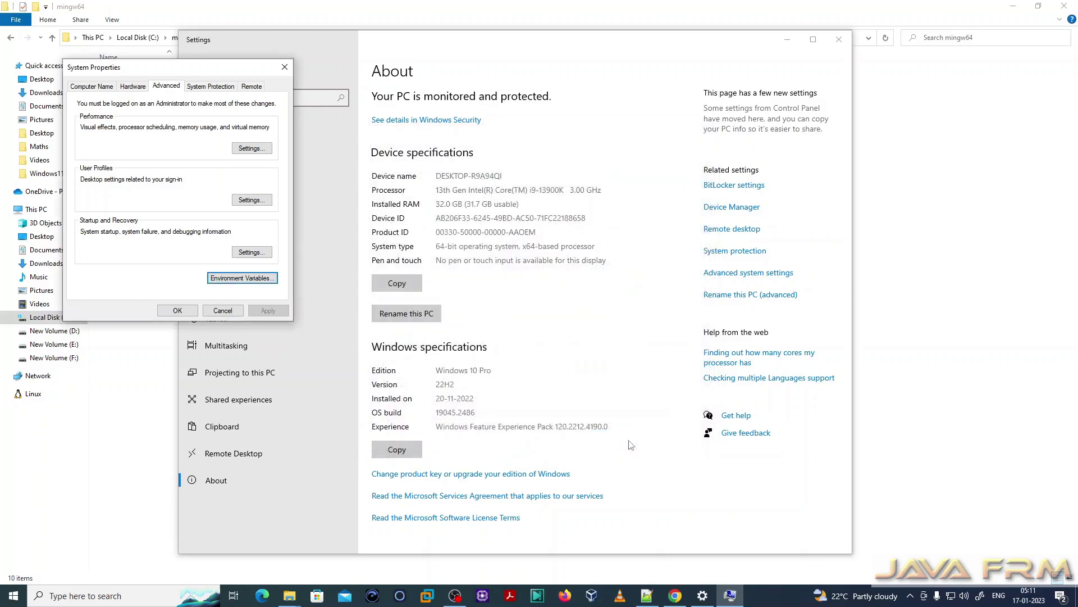
Close System Properties and Settings, then launch Command Prompt from Start search.
click(186, 313)
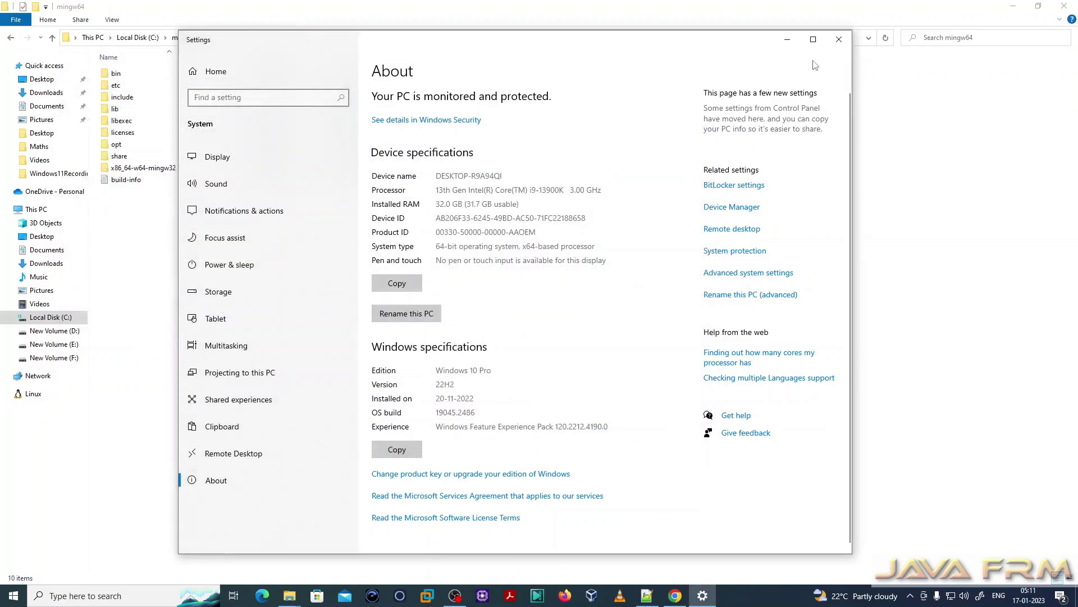
click(837, 43)
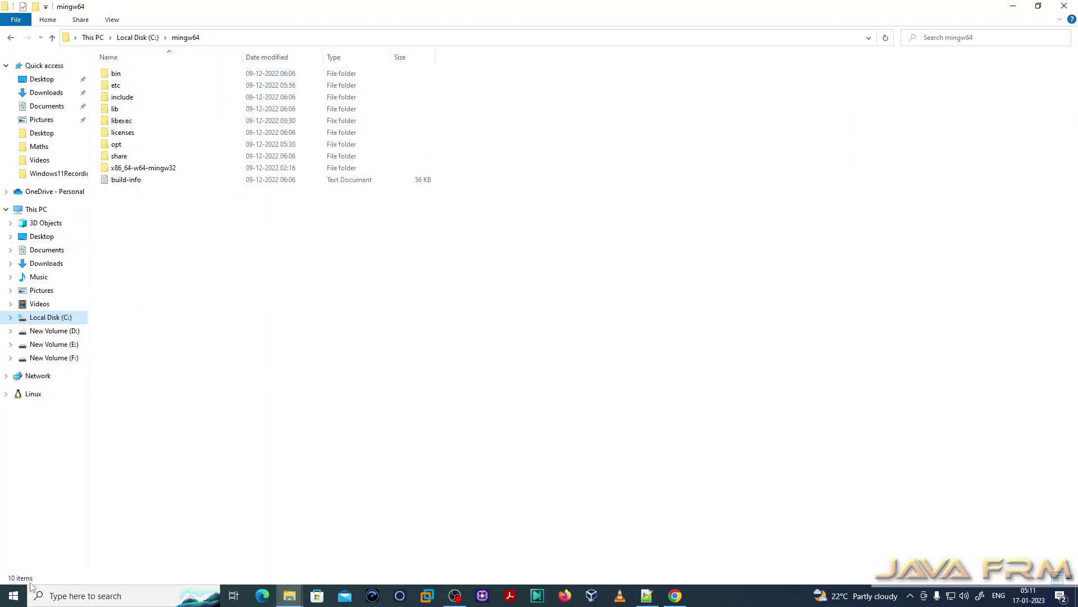
click(13, 600)
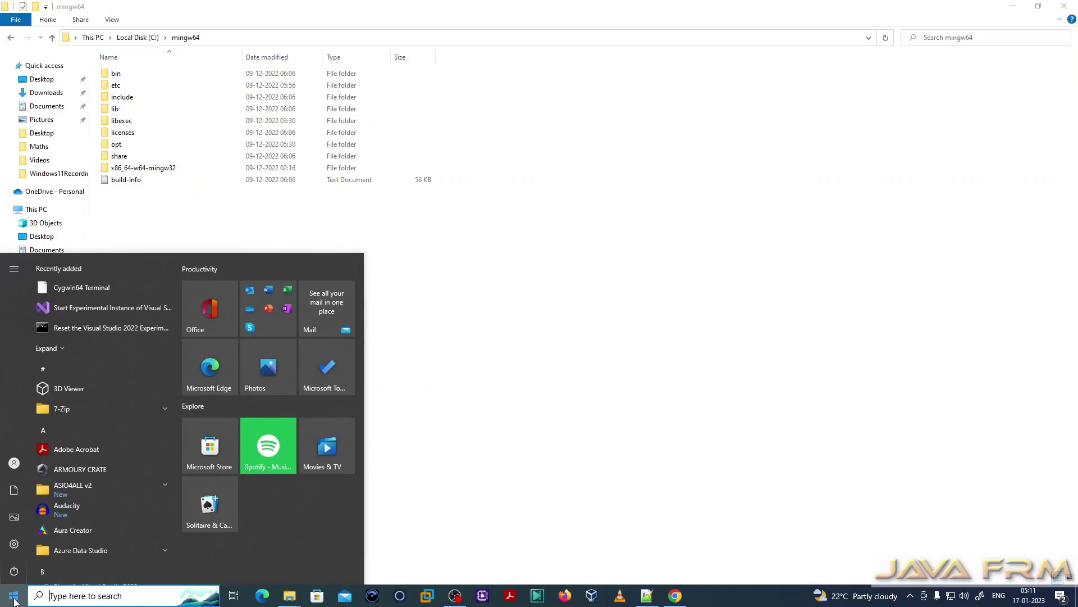
text(co)
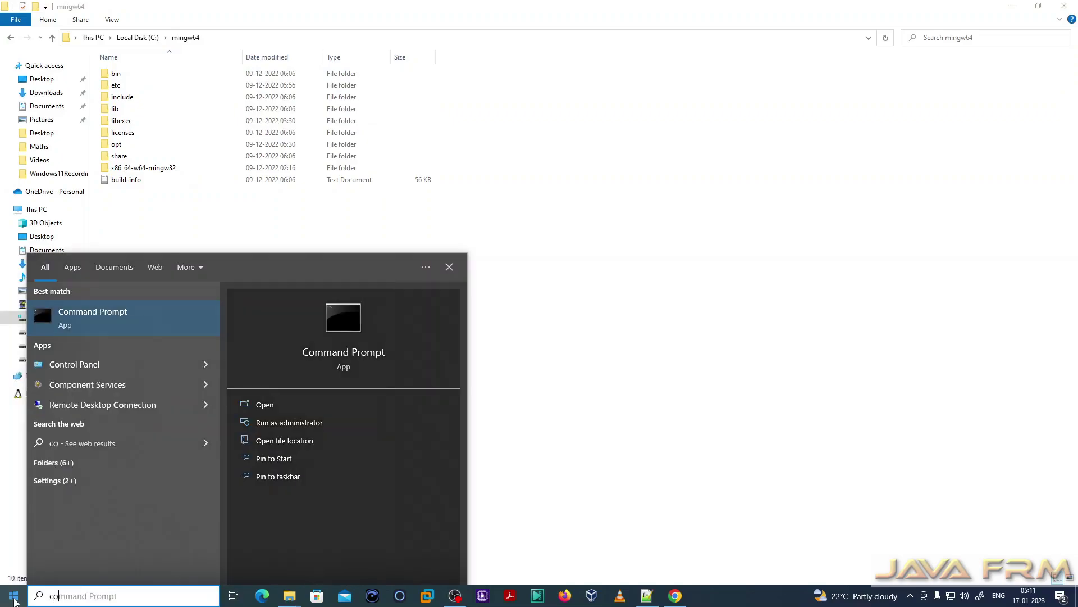
click(191, 325)
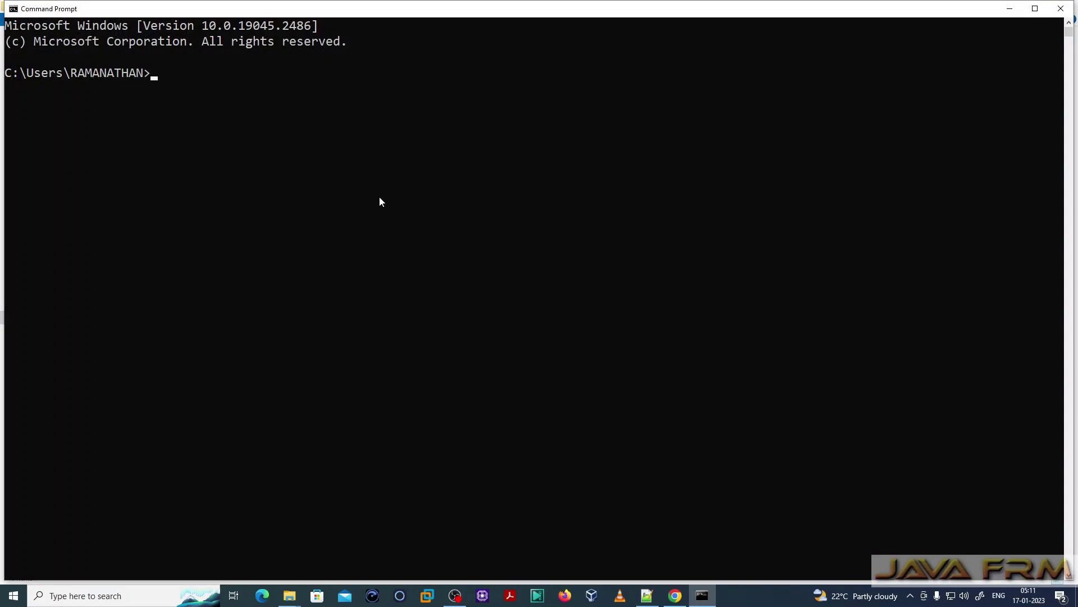
Run gcc --version and g++ --version, both reporting MinGW-W64 12.2.0.
text(gcc --version)
key(Return)
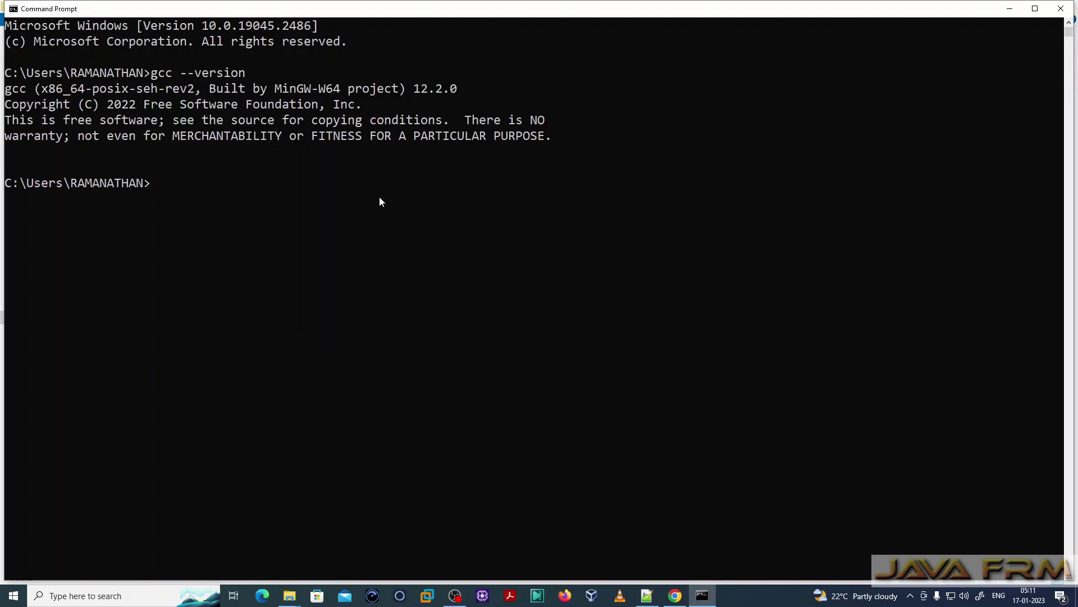
drag(225, 90, 478, 89)
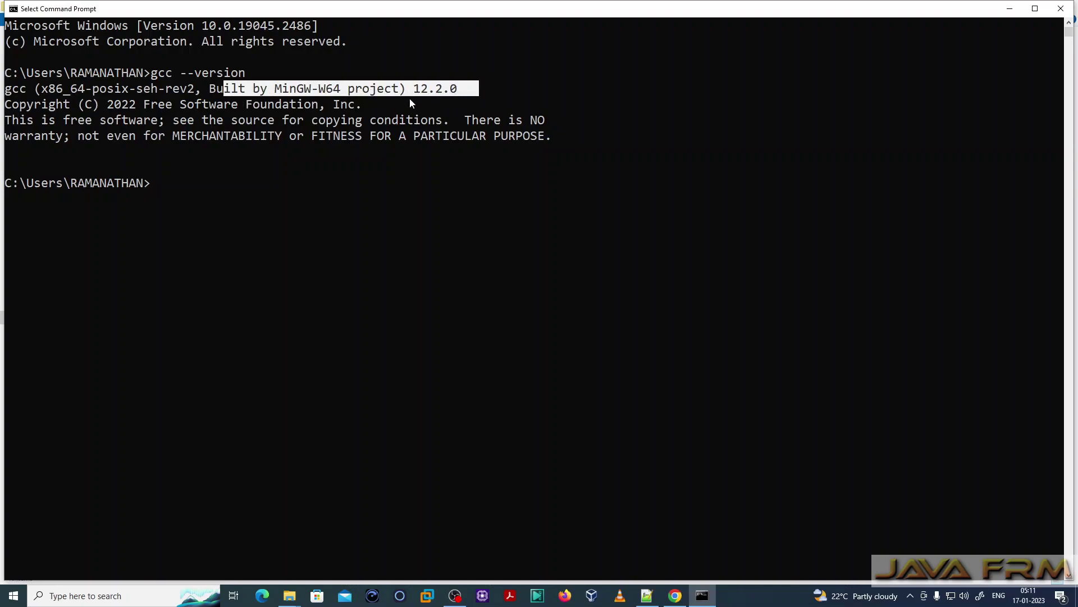
click(380, 89)
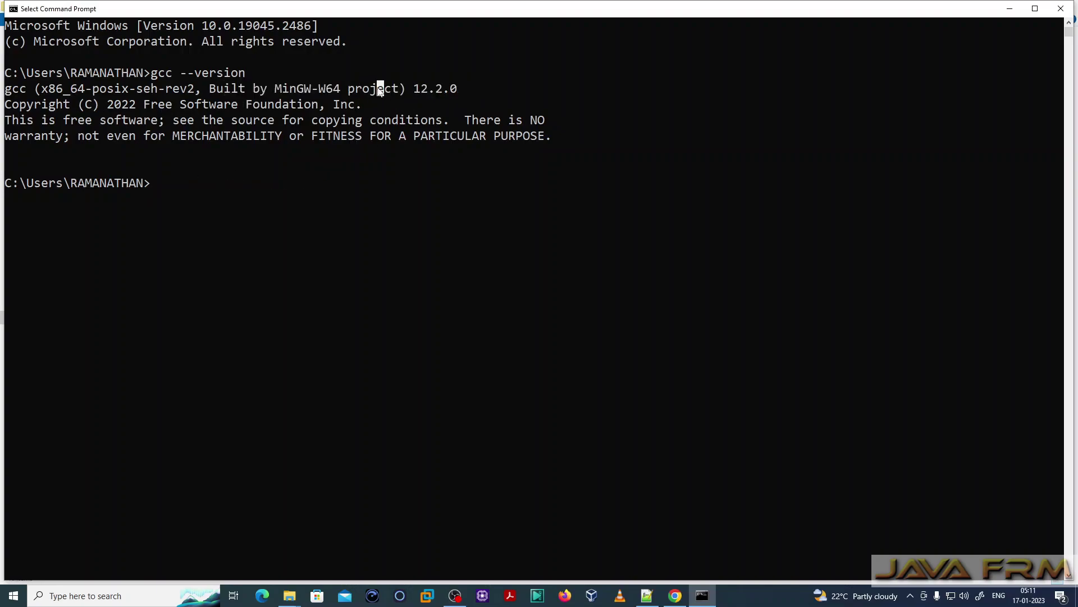
text(g++ --version)
key(Return)
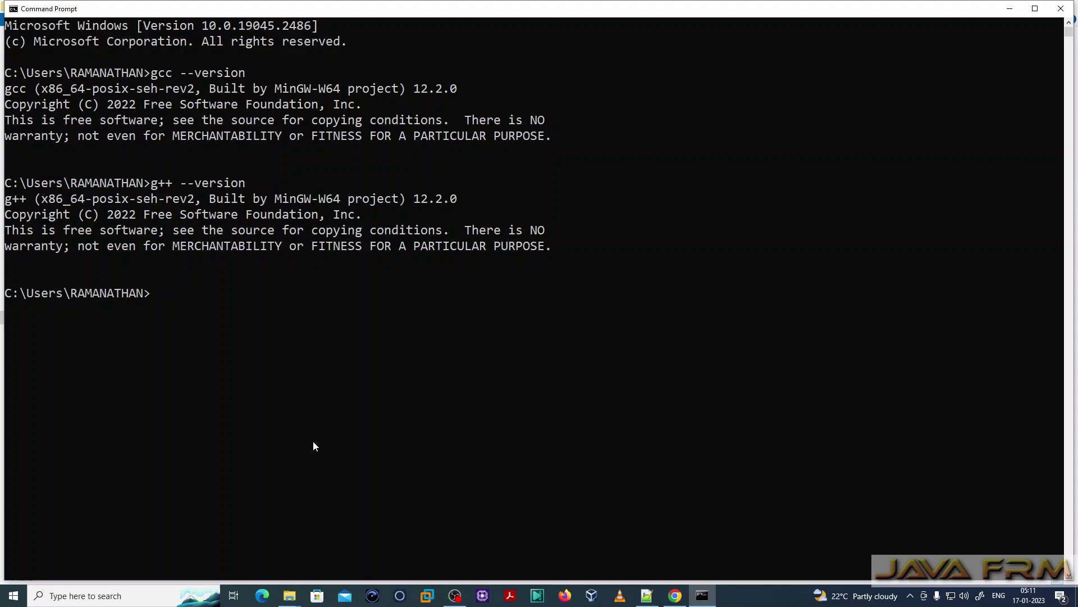
Open the empty D:\C-Programs folder in File Explorer, then switch back to Notepad++.
click(289, 595)
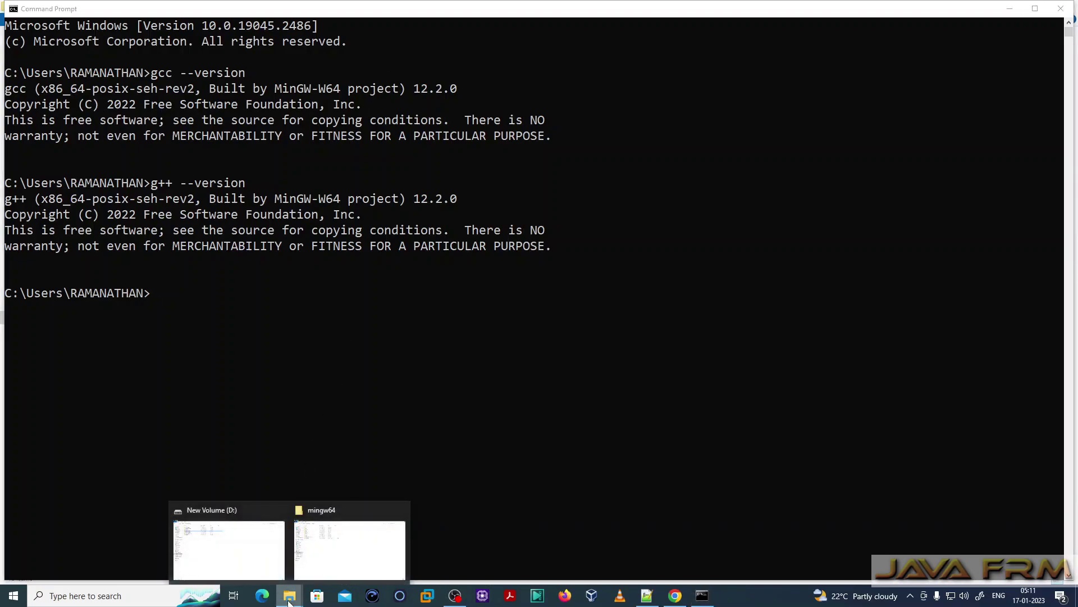
click(239, 552)
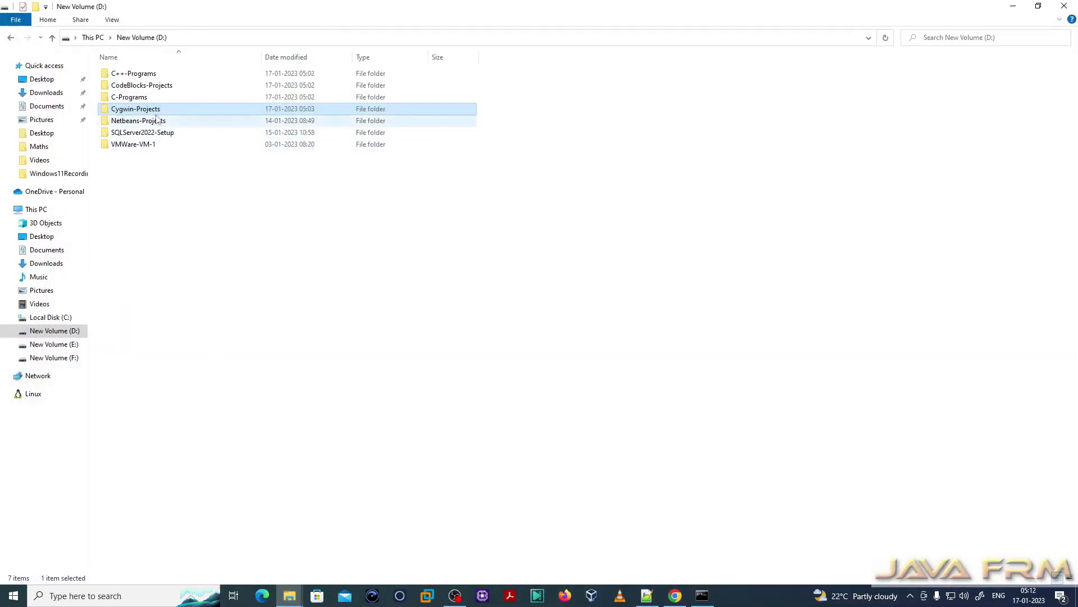
double_click(139, 98)
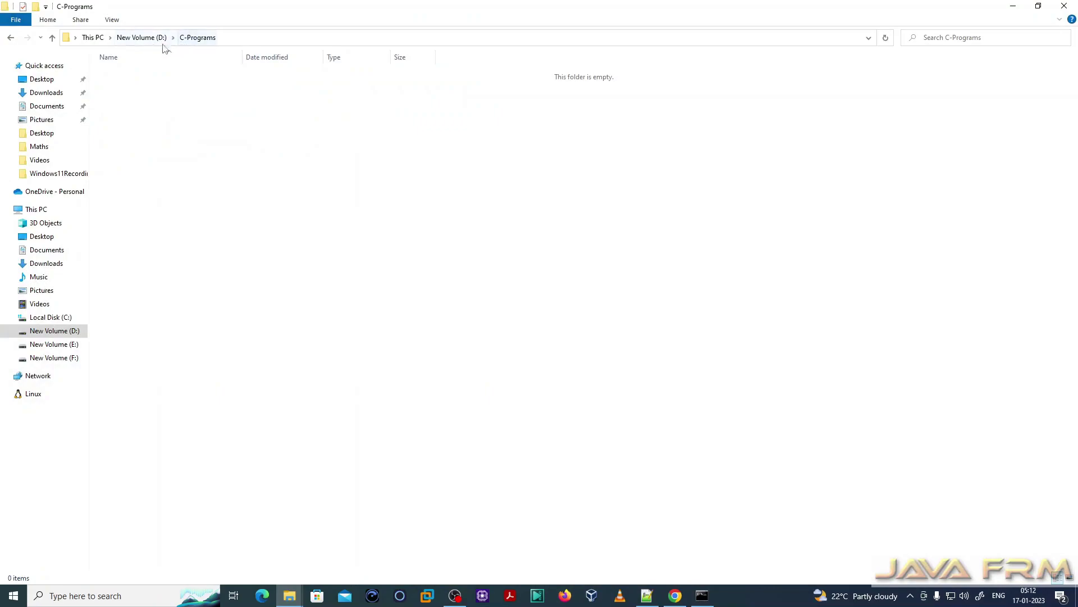
click(233, 40)
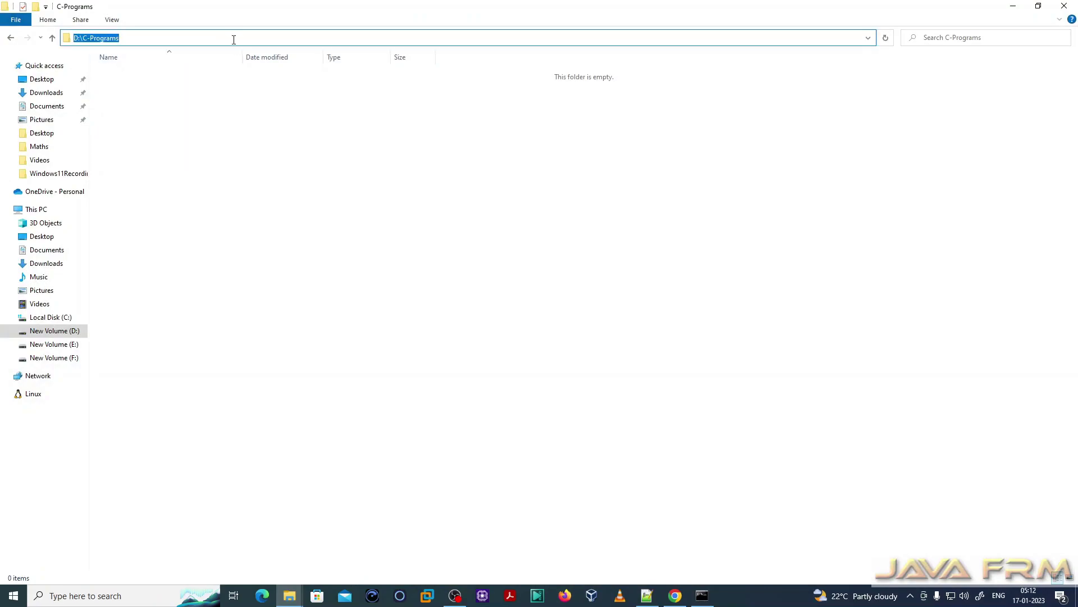
click(647, 595)
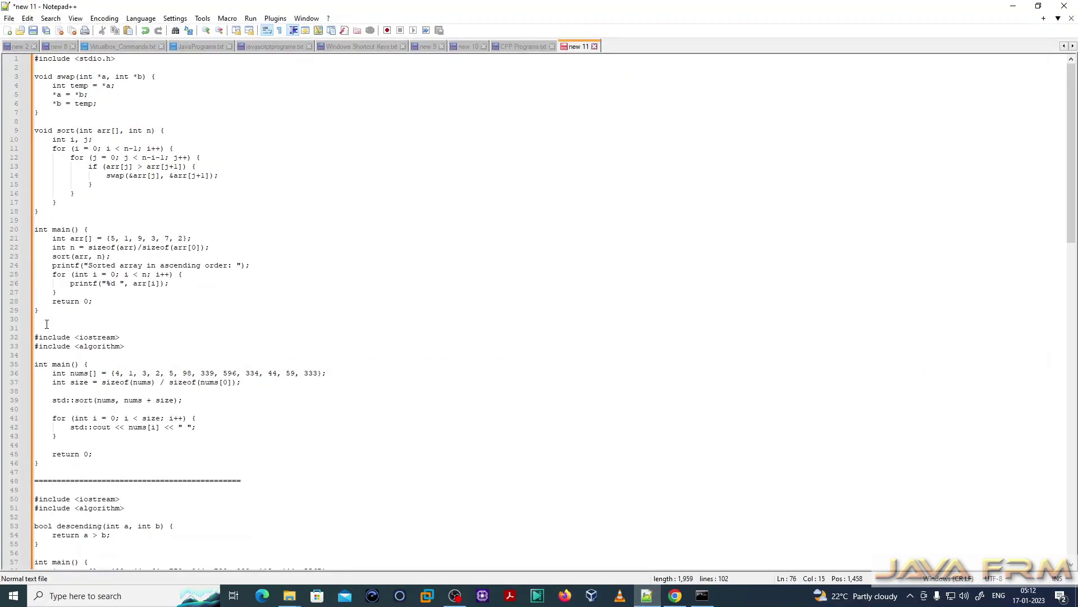
Copy the C sorting program, lines 1-29, into a new Notepad++ document.
drag(39, 310, 35, 58)
key(ctrl+c)
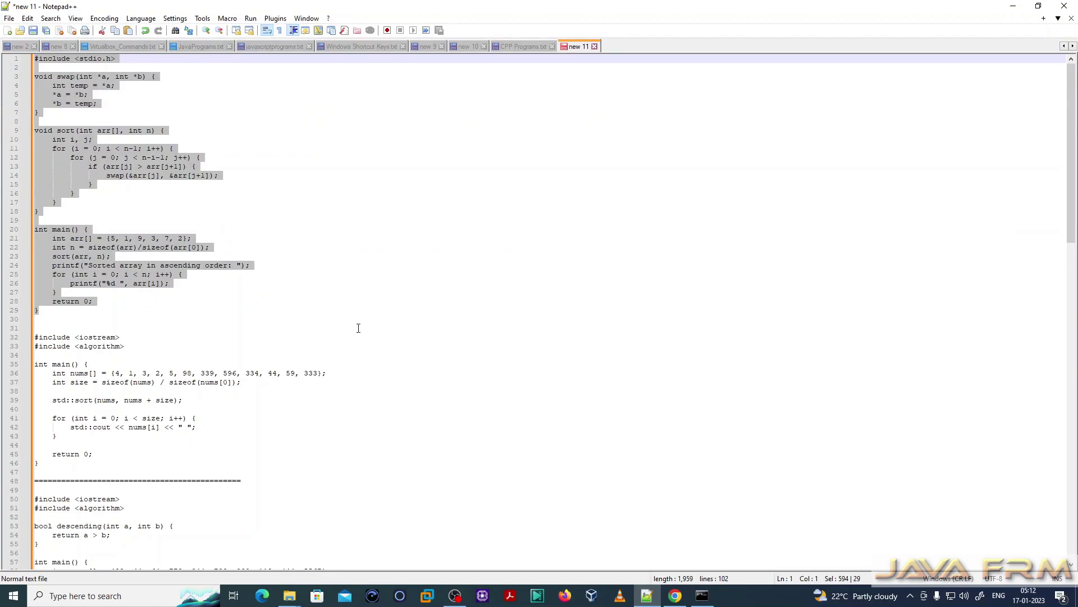
key(ctrl+n)
key(ctrl+v)
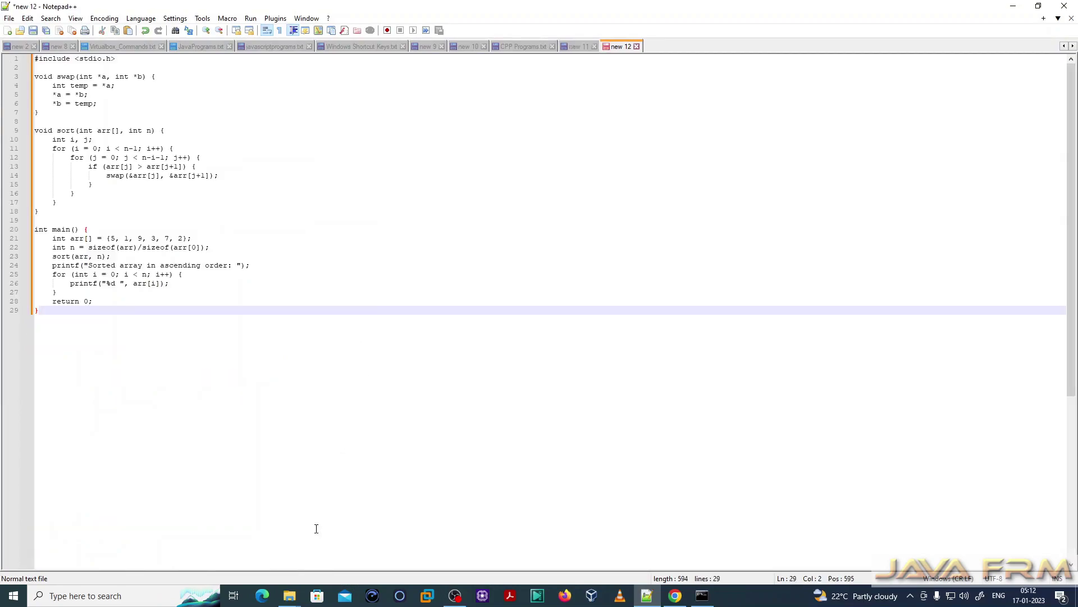
Save the new document as ascending.c, C source file type, in D:\C-Programs.
click(33, 32)
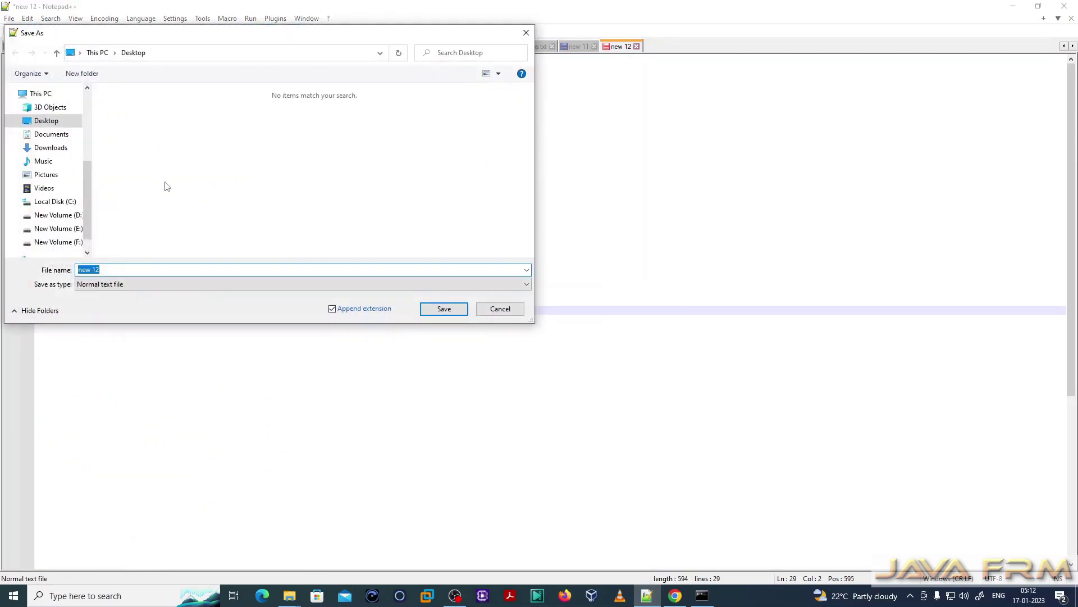
click(58, 215)
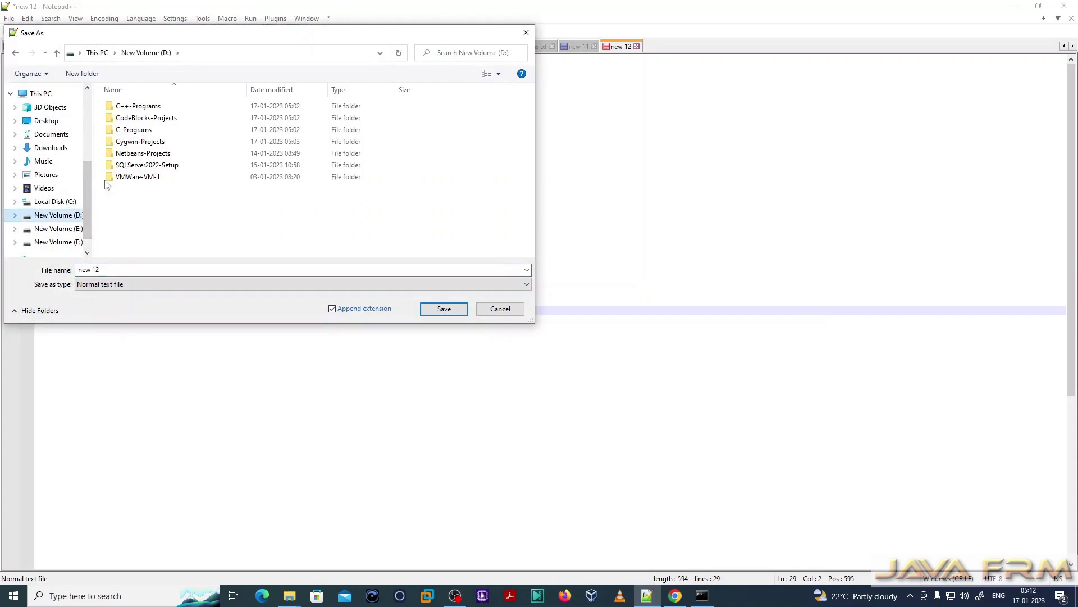
double_click(135, 131)
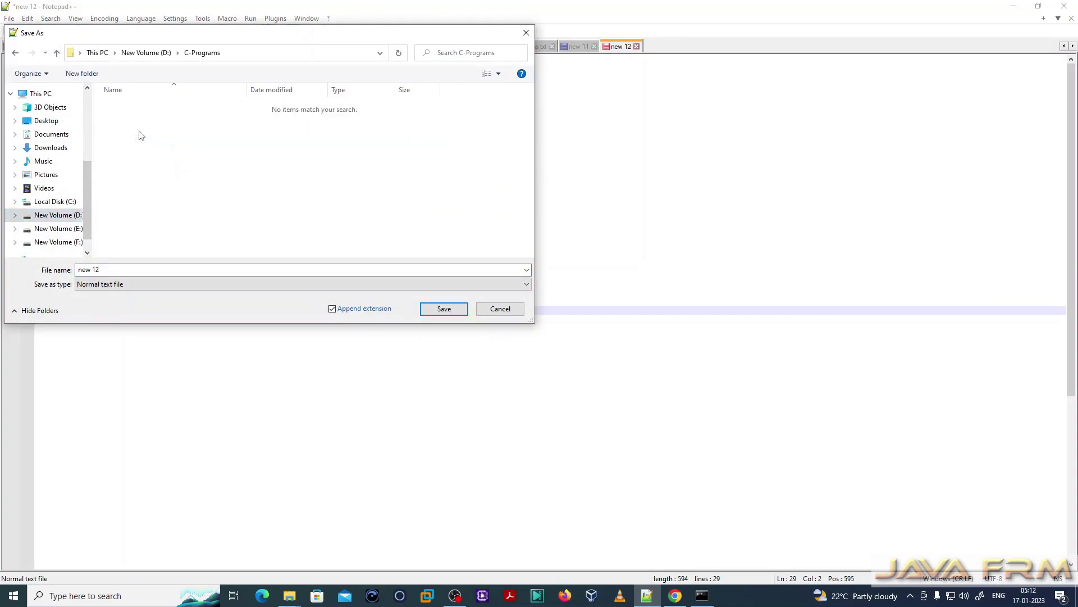
click(110, 268)
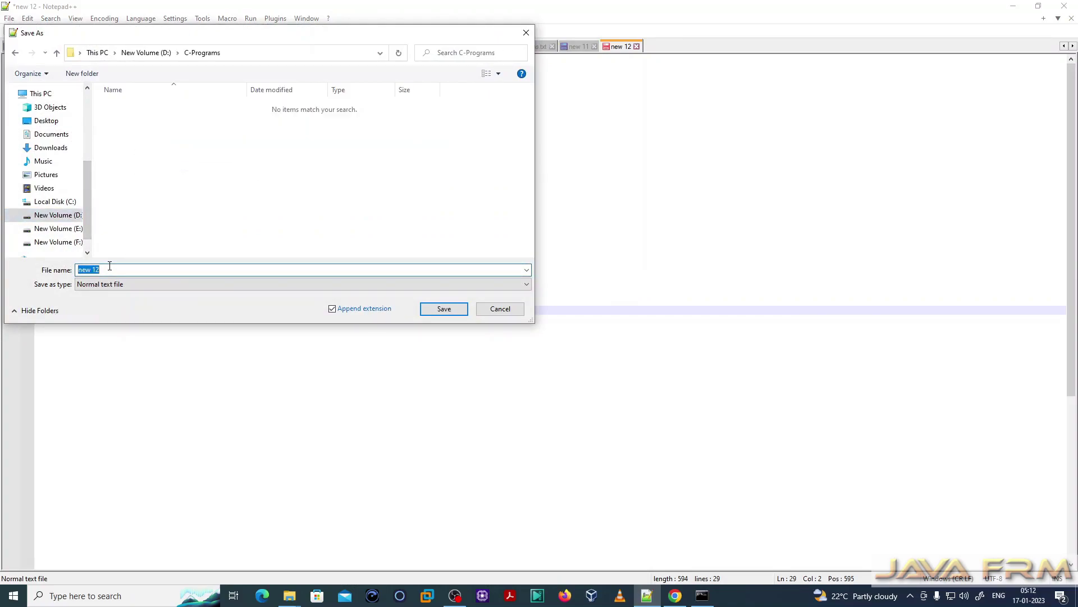
text(ascending.c)
click(526, 284)
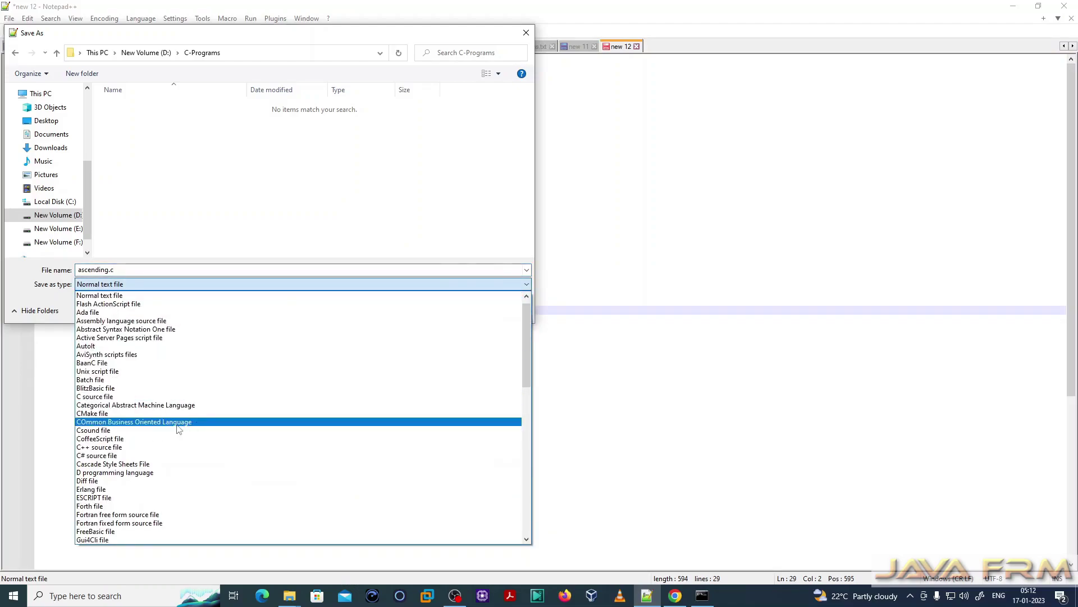
click(100, 398)
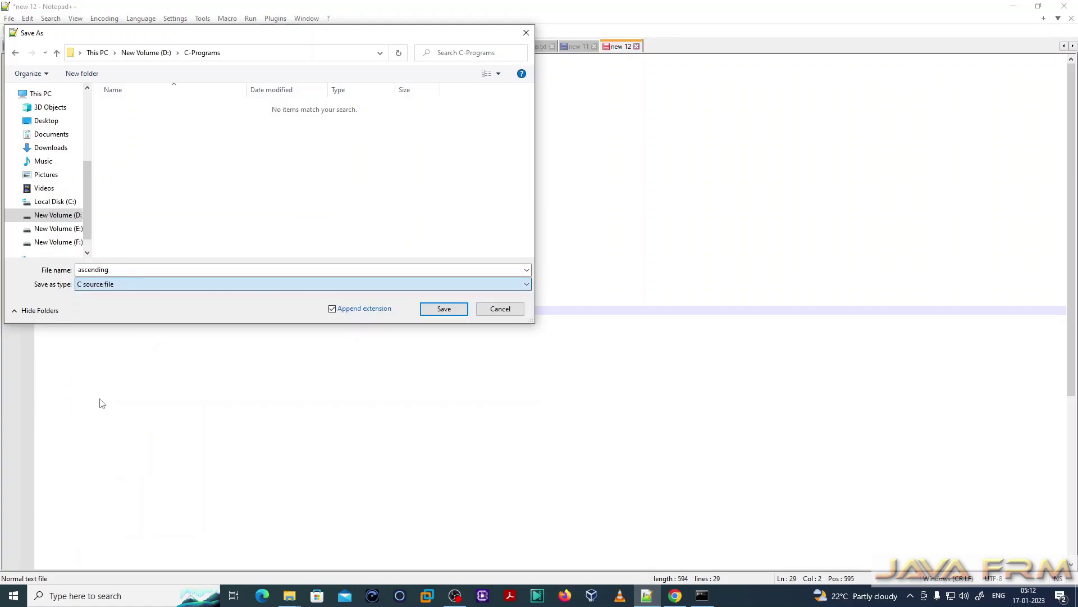
click(444, 309)
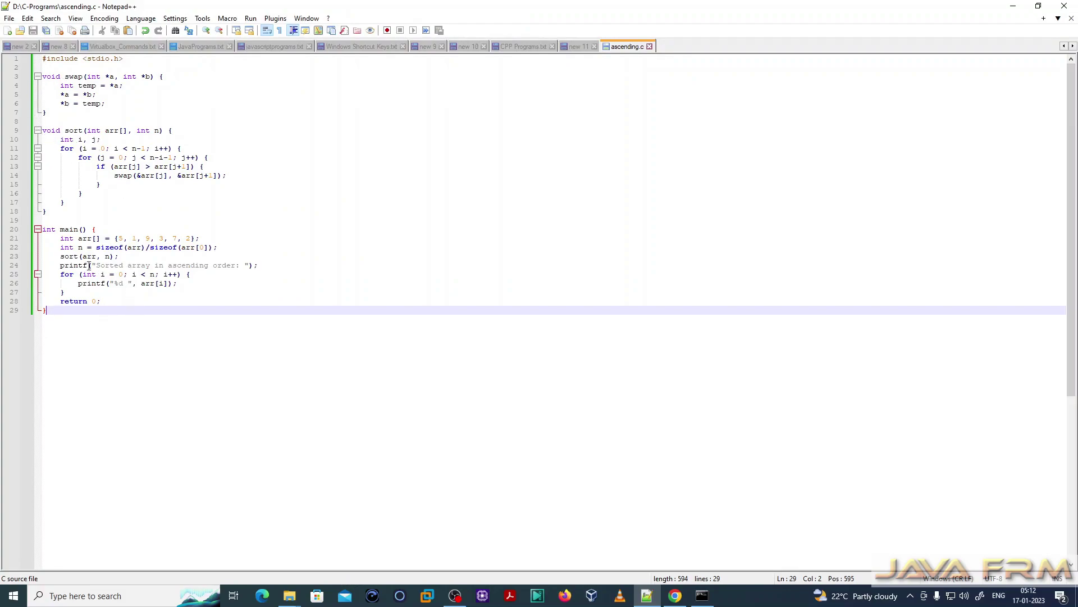
drag(90, 266, 239, 281)
click(203, 339)
click(47, 115)
key(ctrl+shift+Home)
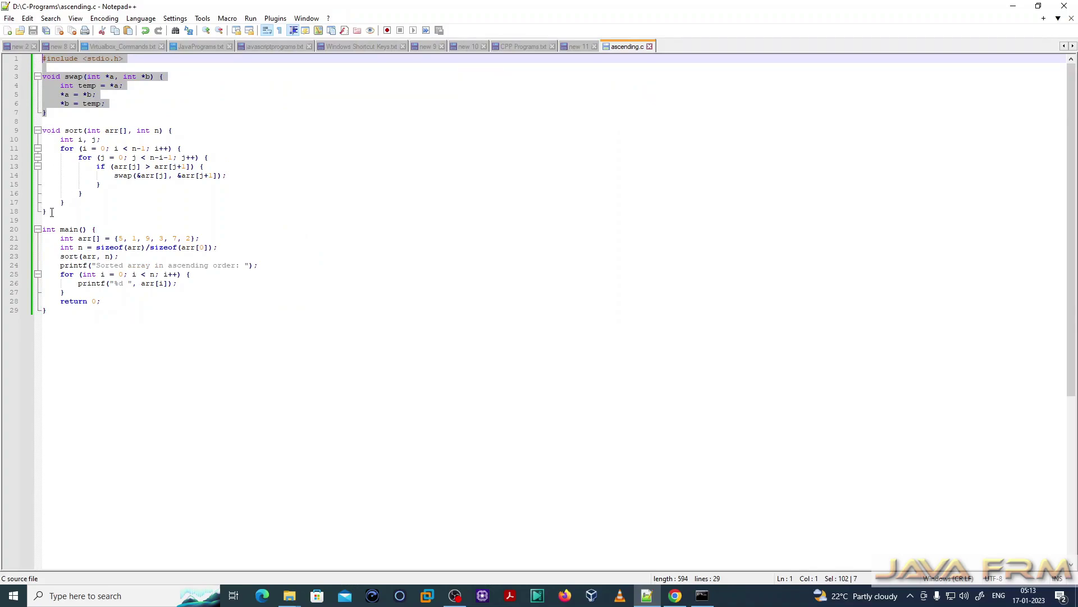
drag(52, 213, 39, 131)
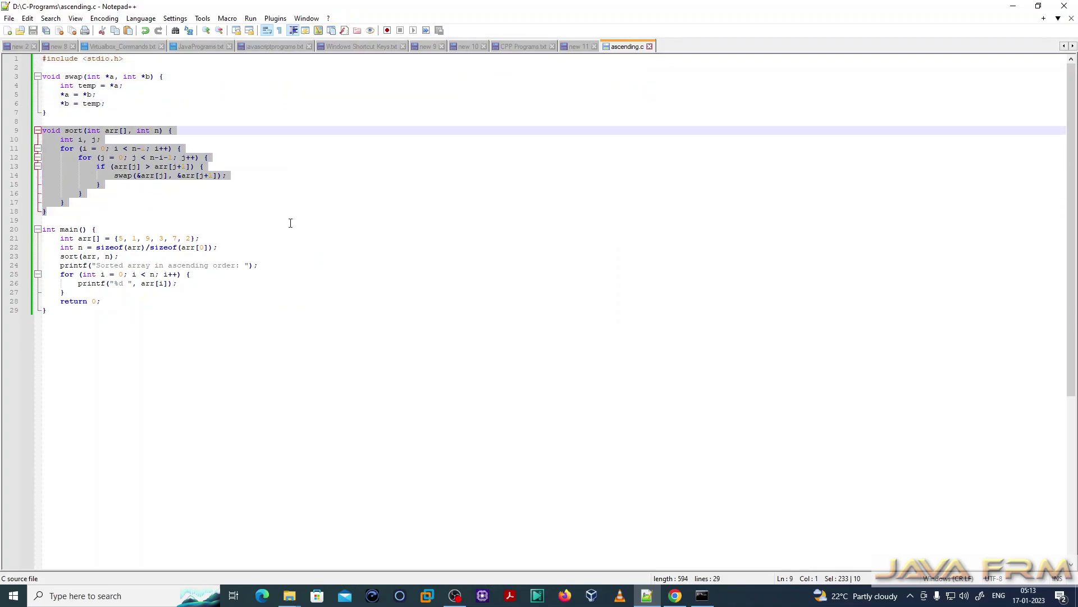
click(314, 225)
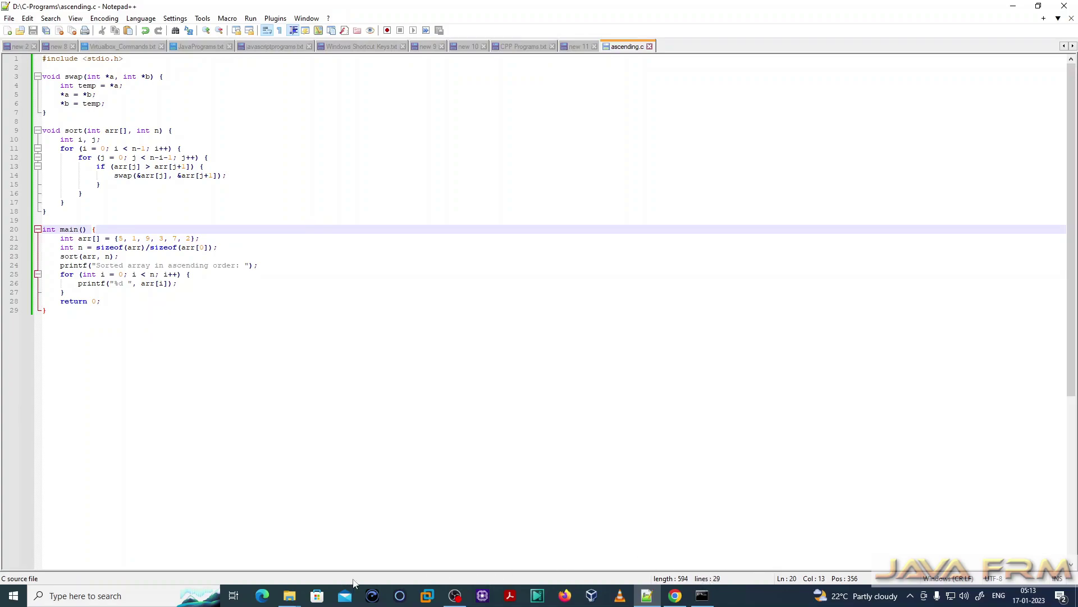
click(288, 598)
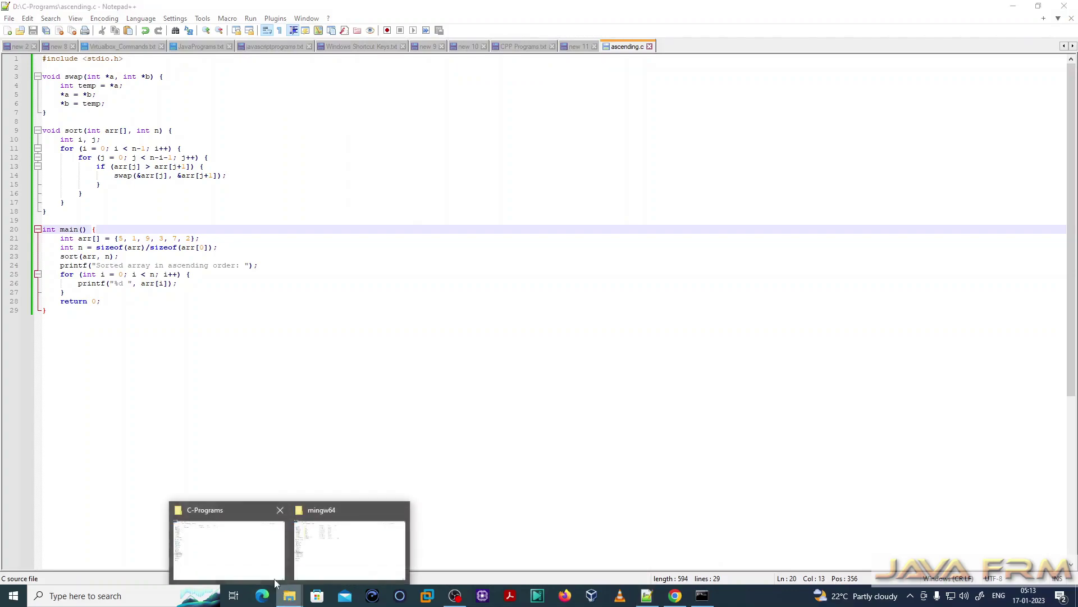
Copy the D:\C-Programs path from Explorer, pushd into it in Command Prompt, and start typing the gcc command.
click(244, 546)
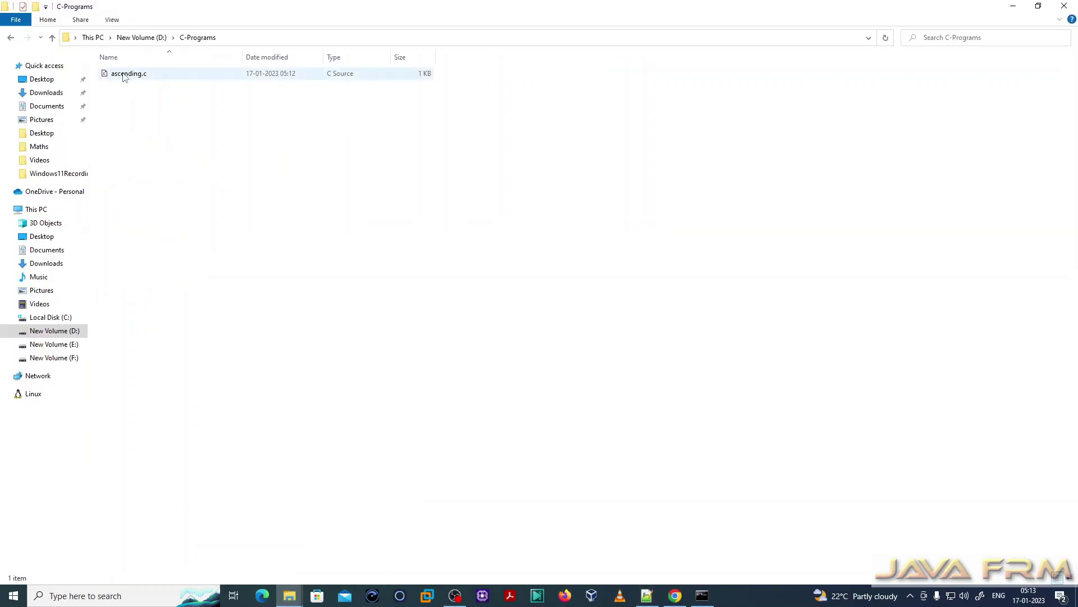
click(235, 38)
key(ctrl+c)
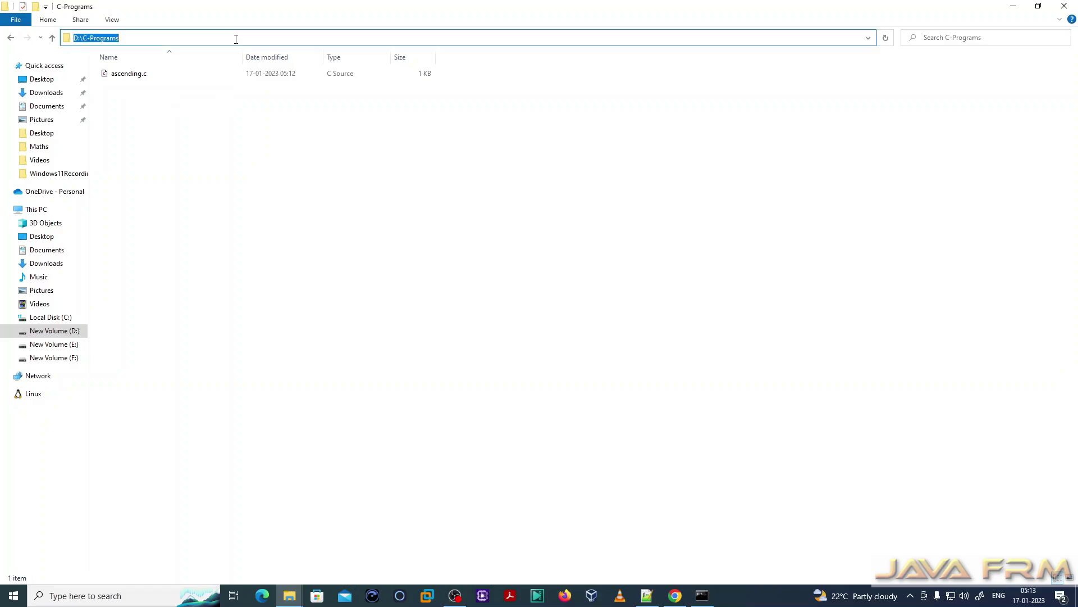
click(702, 595)
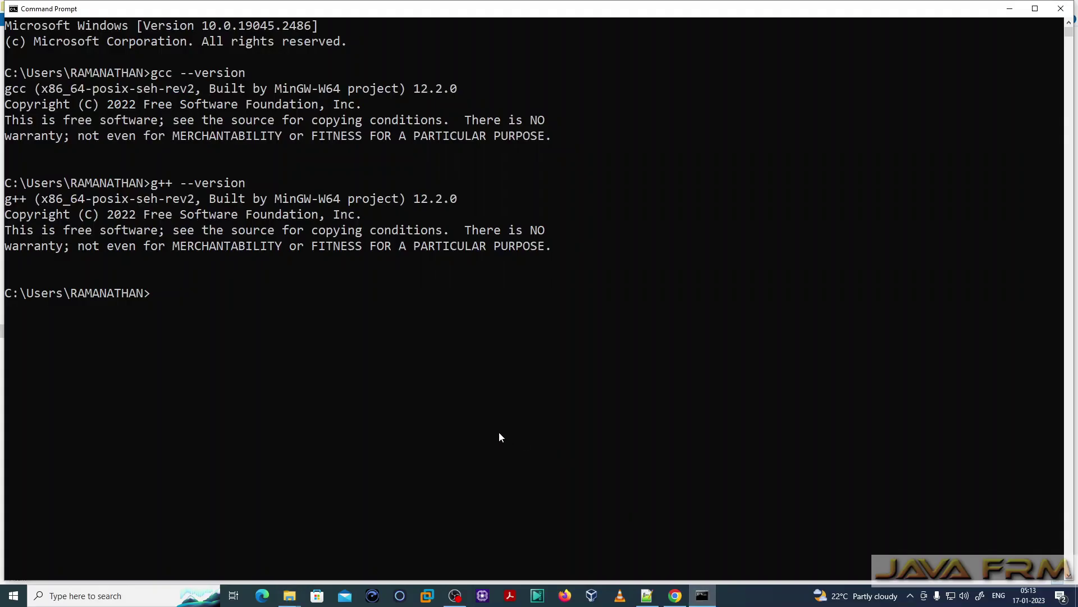
text(pushd)
key(ctrl+v)
key(Return)
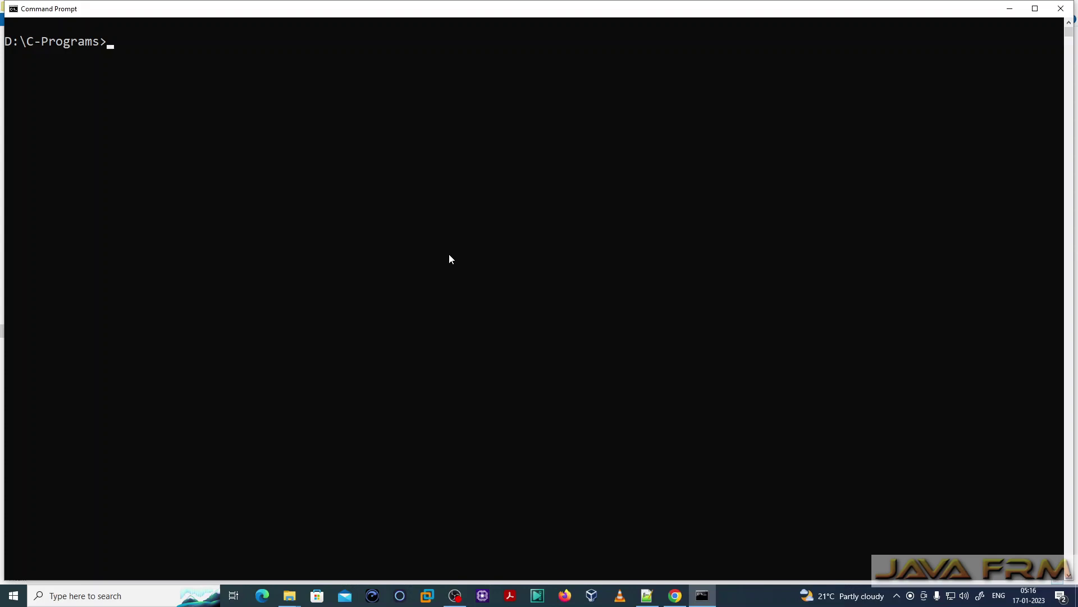
text(gcc -o ascending.exe )
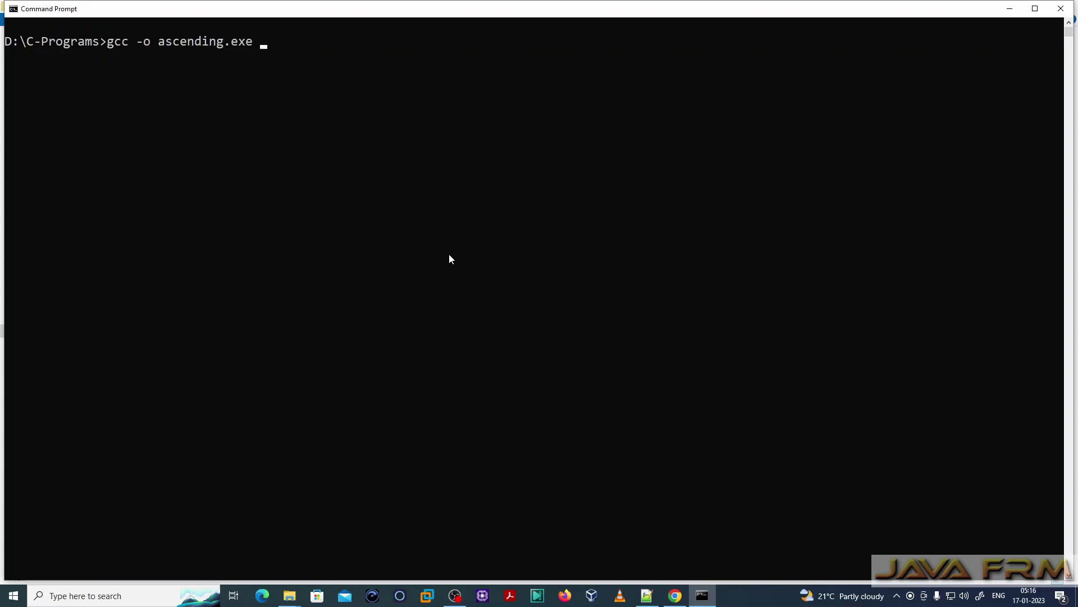
text(ascending.c)
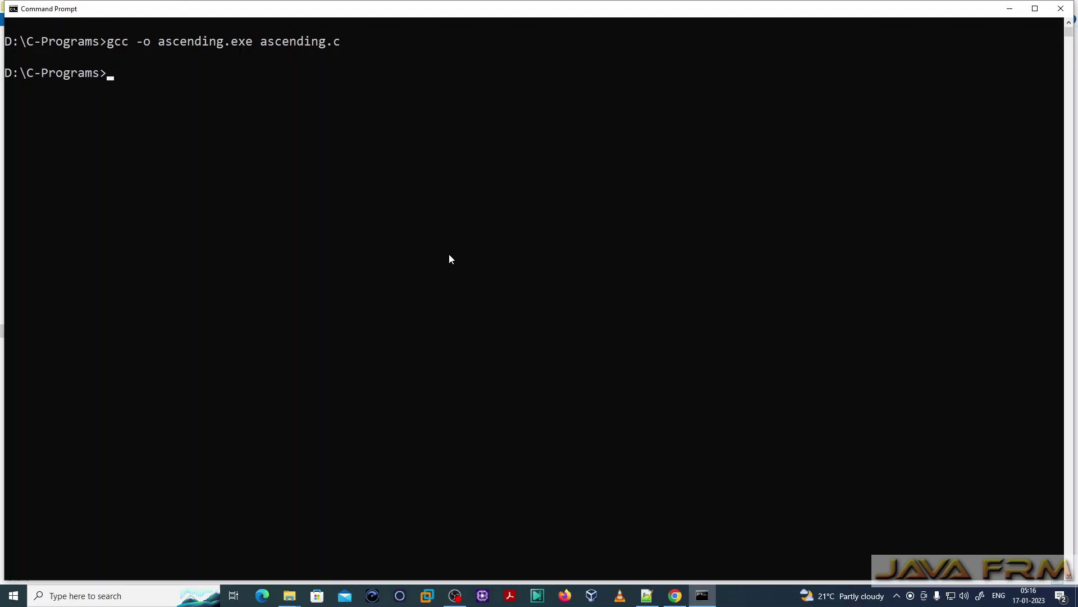
text(ascending)
Compile ascending.c to ascending.exe and run it to print 1 2 3 5 7 9, then check the new exe.
key(Return)
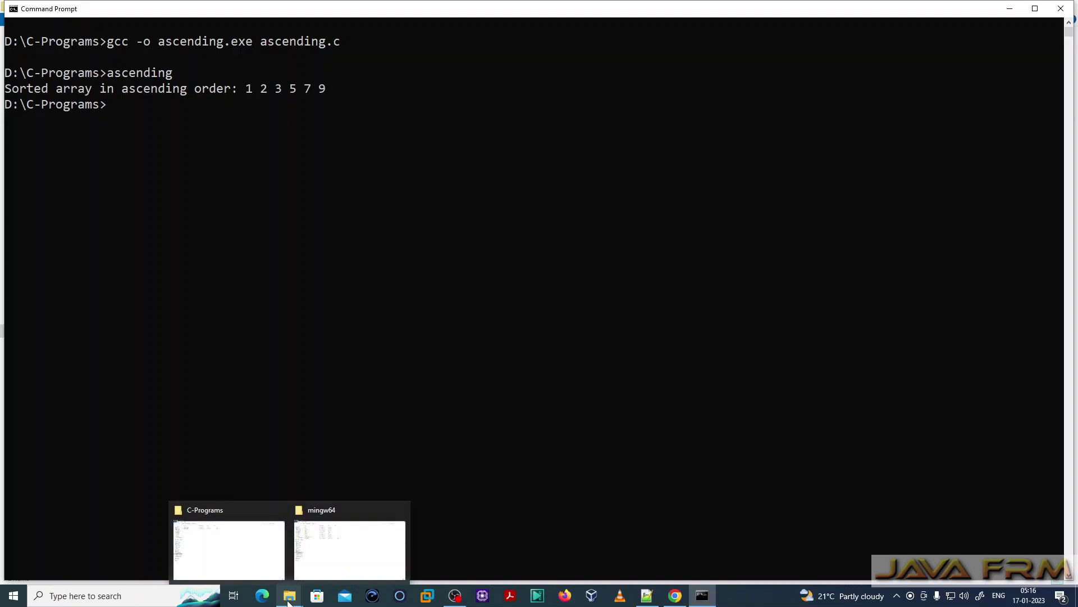
click(264, 553)
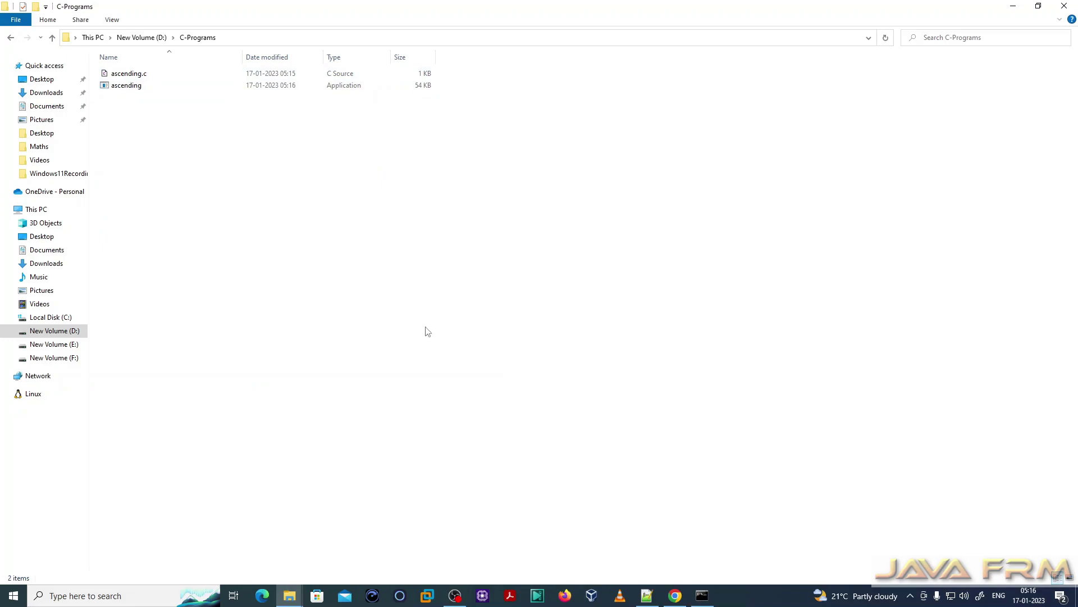
Append 34, 66, 22, 11 and 67 to the array on line 21 of ascending.c and save it.
click(646, 595)
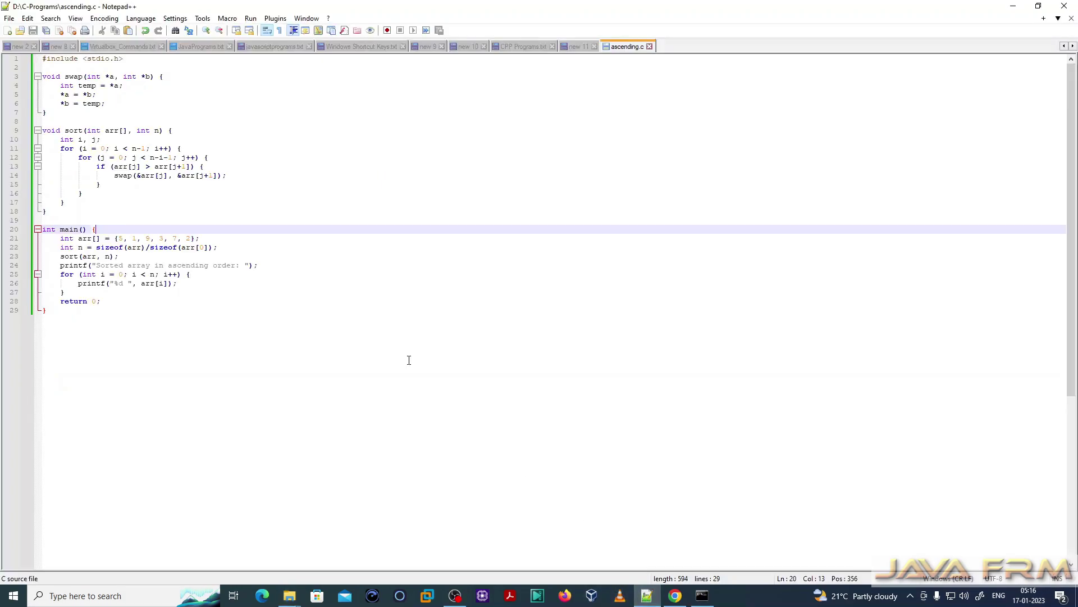
click(314, 240)
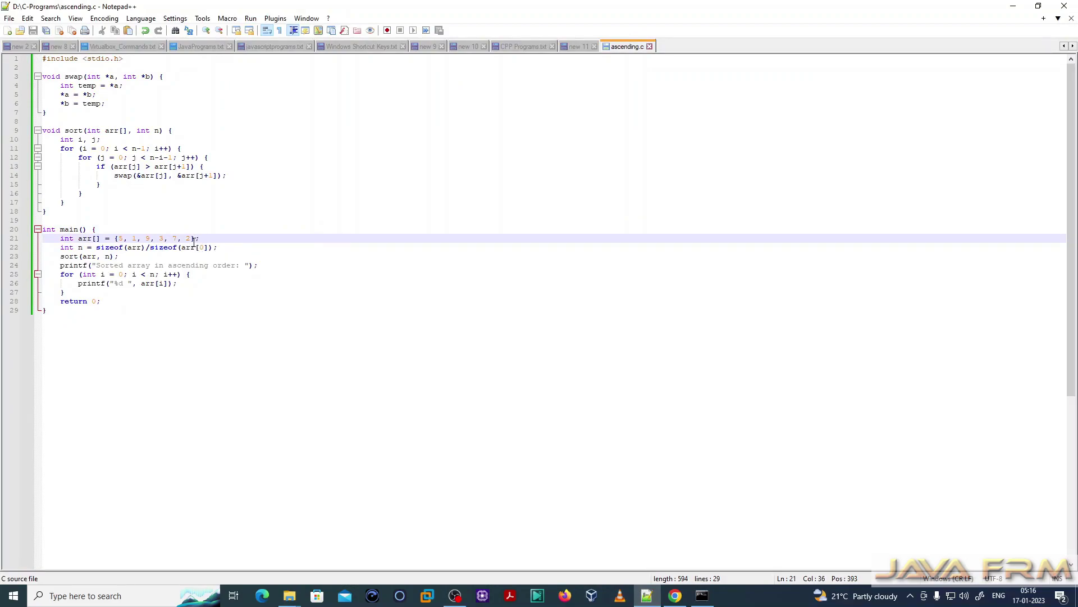
key(Left)
key(Left)
text(,)
text( 34,)
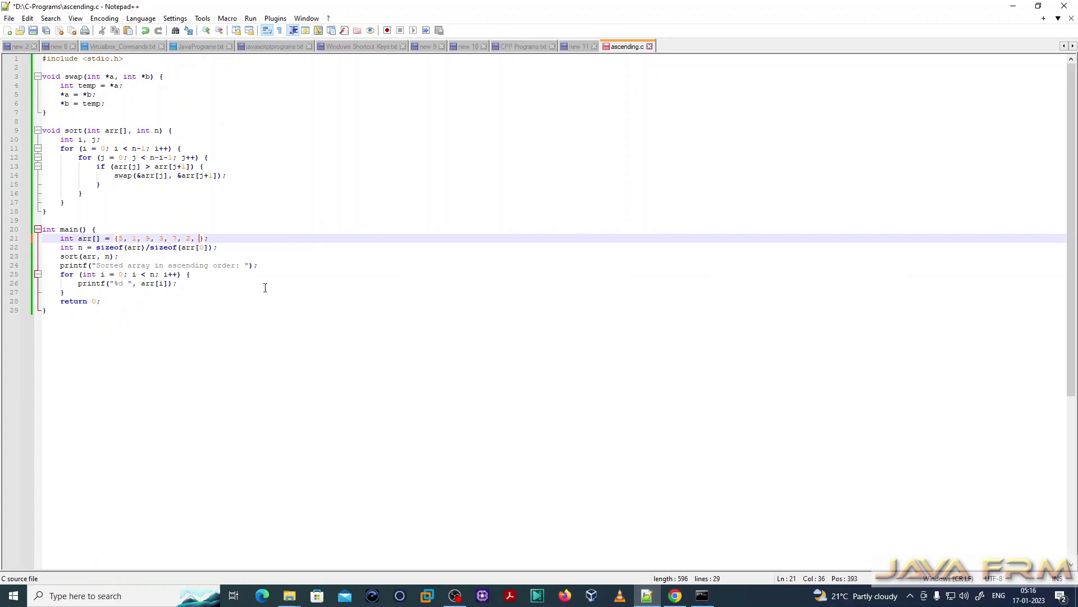
text( 66, )
text(22,2)
text(2)
key(BackSpace)
key(BackSpace)
text(2)
key(BackSpace)
text(11, )
text(0)
text(0)
key(BackSpace)
key(BackSpace)
text(67)
click(33, 31)
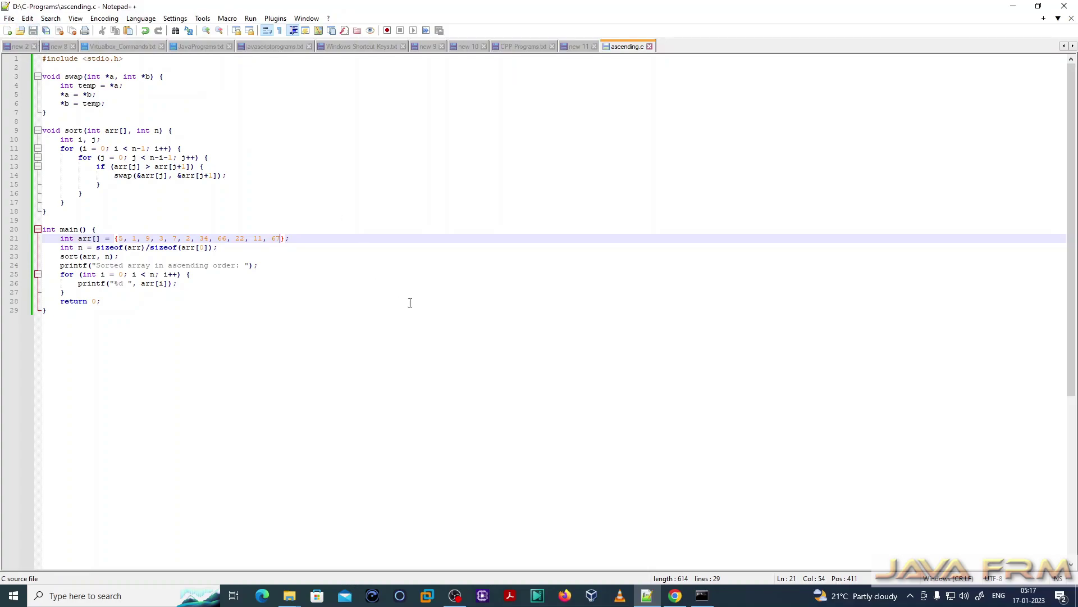
click(702, 595)
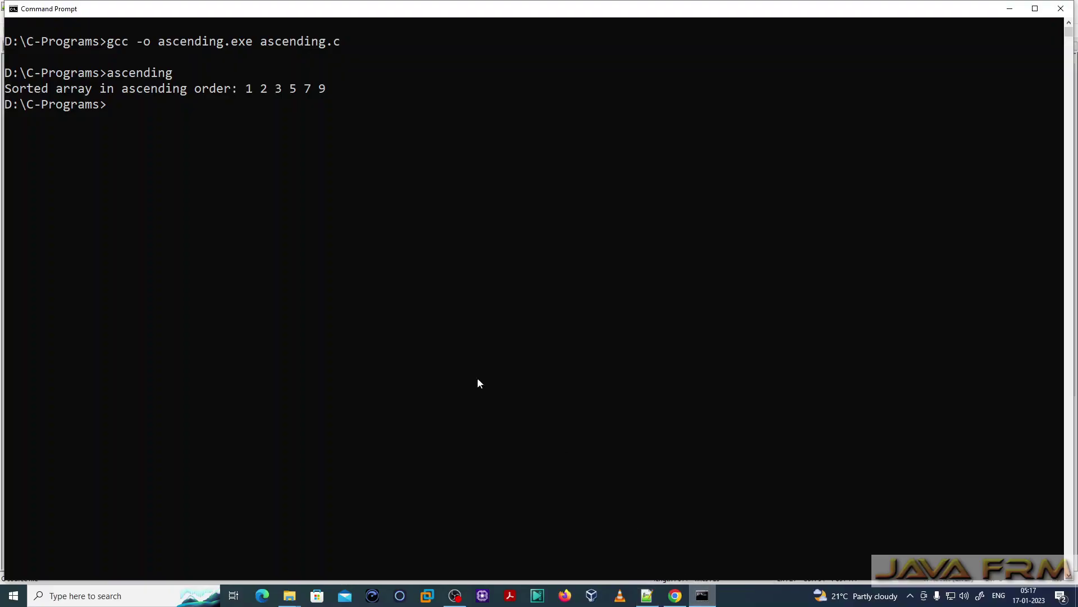
key(Up)
key(Up)
key(Return)
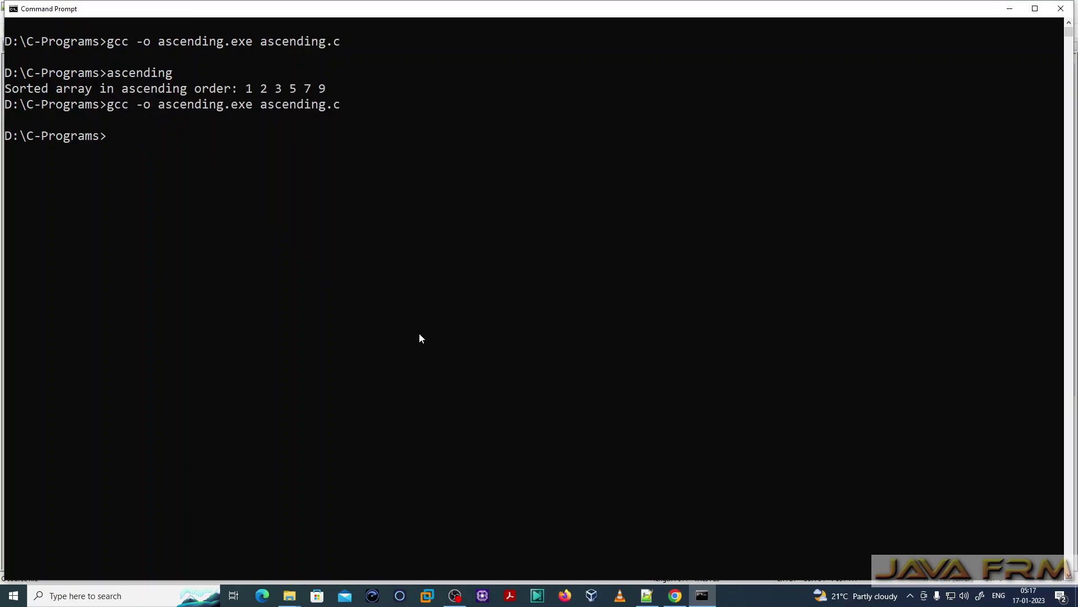
text(ascending)
key(Return)
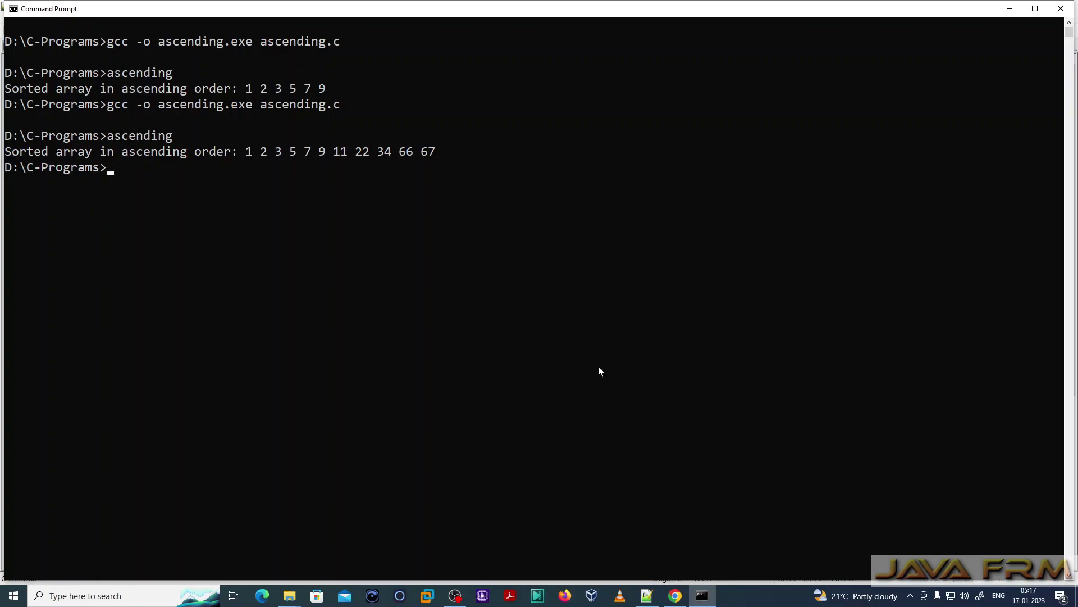
click(646, 595)
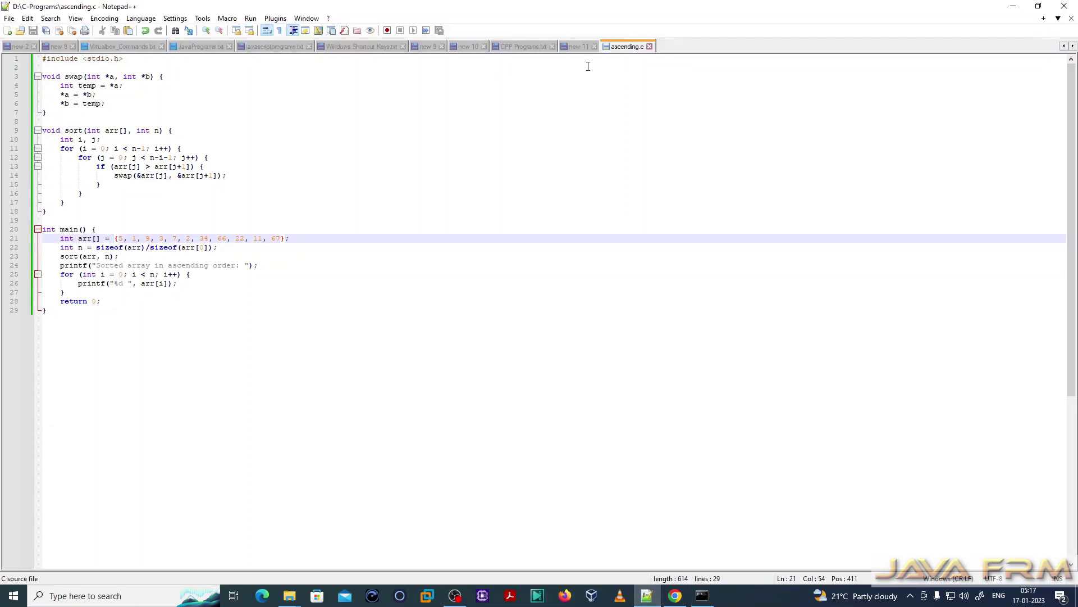
Copy the 15-line C++ std::sort program from new 11 into a new document new 12 and start saving it.
click(578, 46)
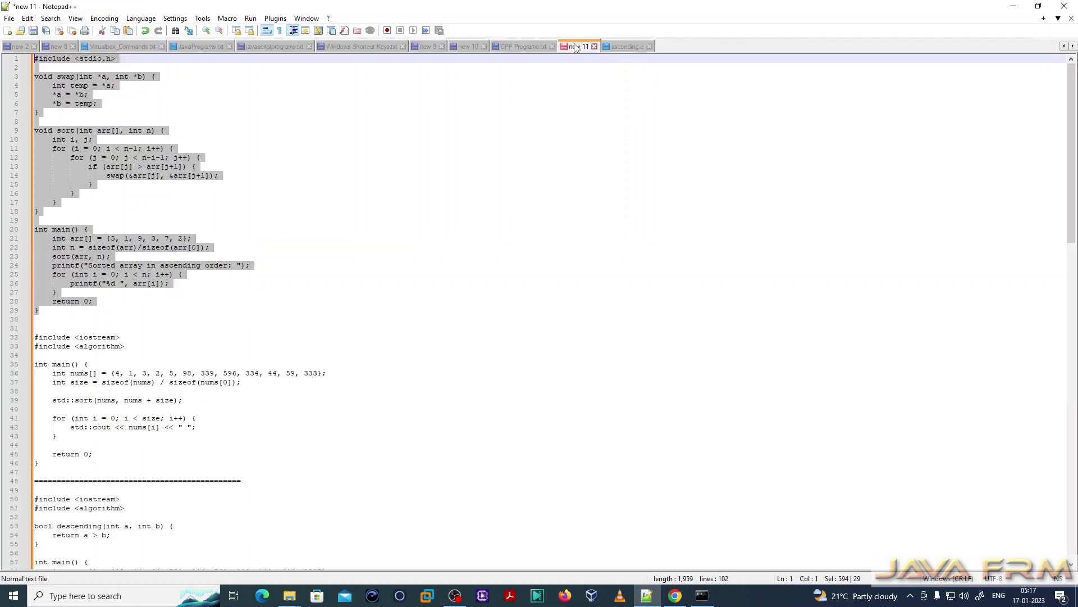
scroll(296, 257, down, 4)
drag(38, 355, 2, 229)
right_click(68, 266)
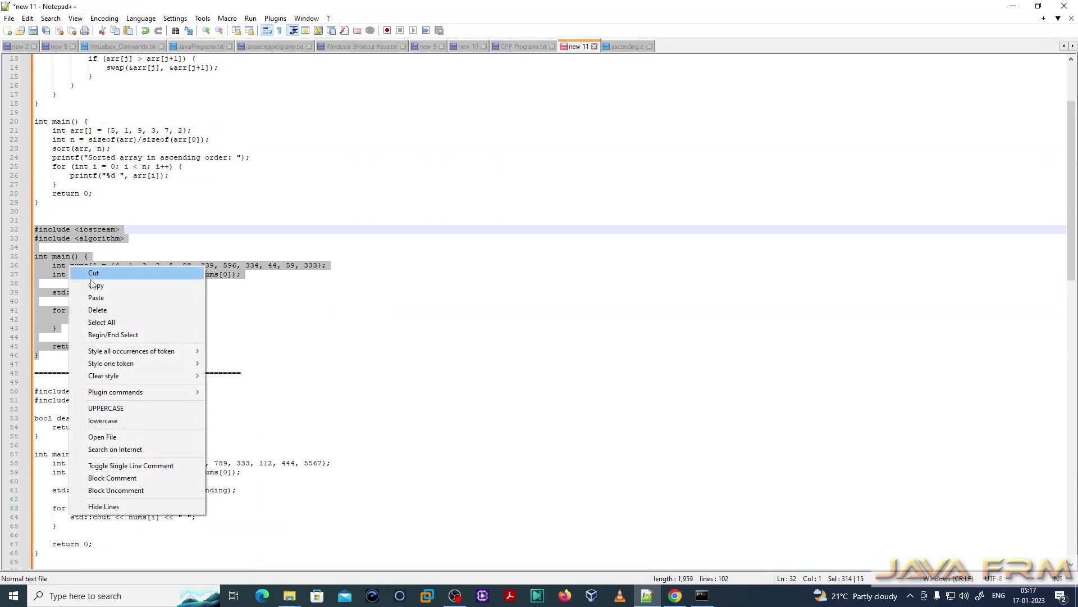
click(99, 286)
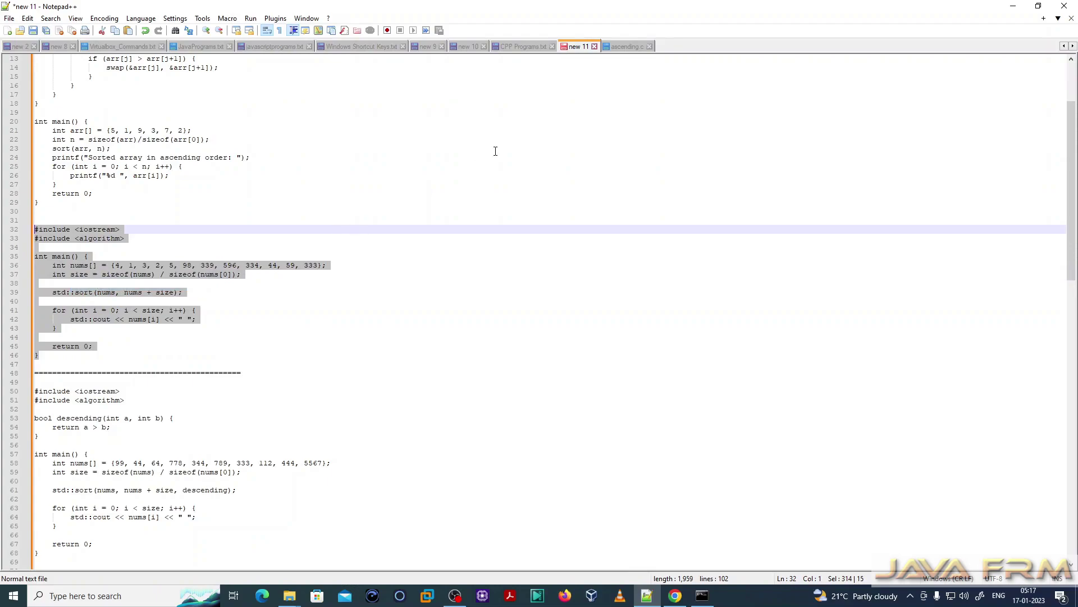
key(ctrl+n)
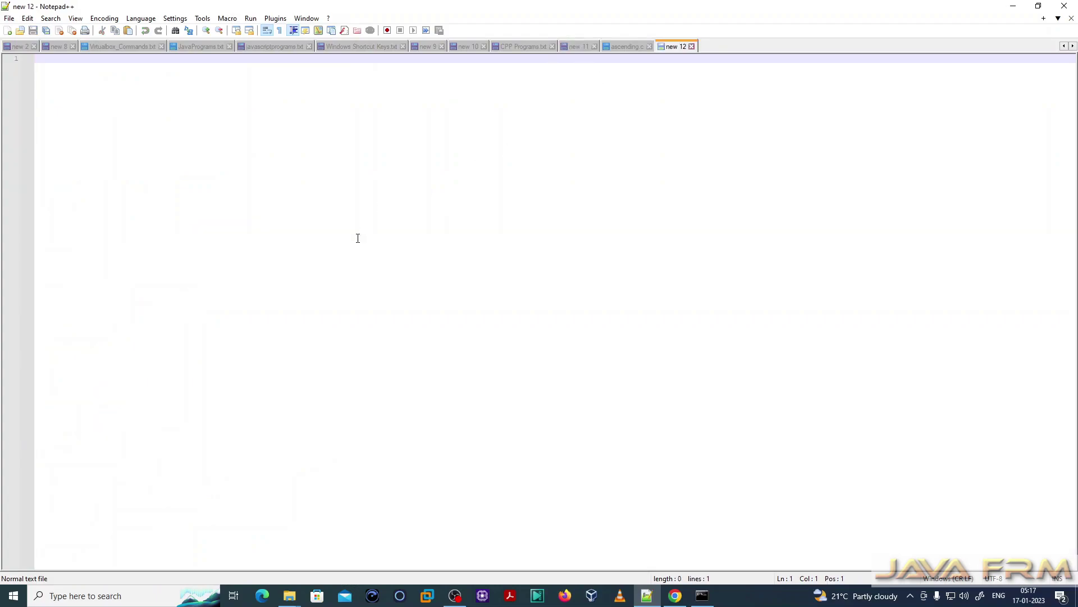
key(ctrl+v)
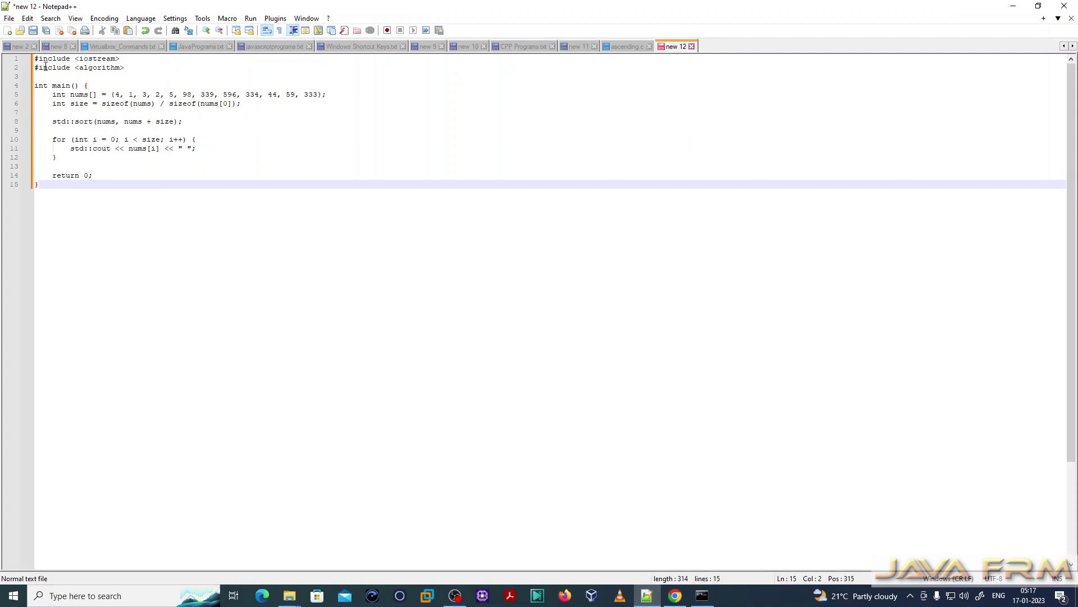
click(33, 31)
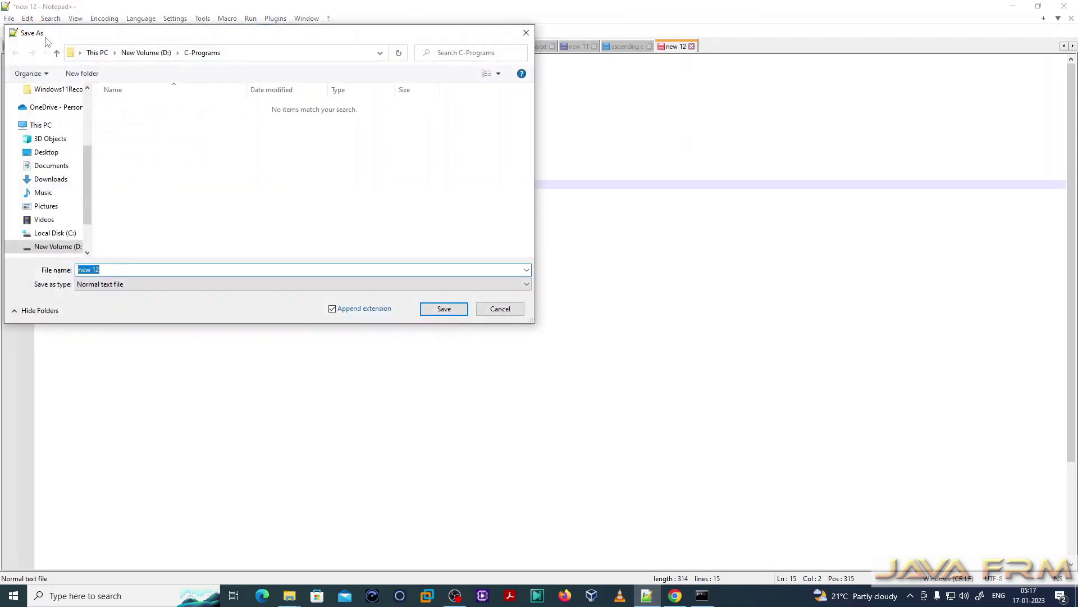
Save the document in D:\C++-Programs as ascending.cpp with file type C++ source file.
click(147, 52)
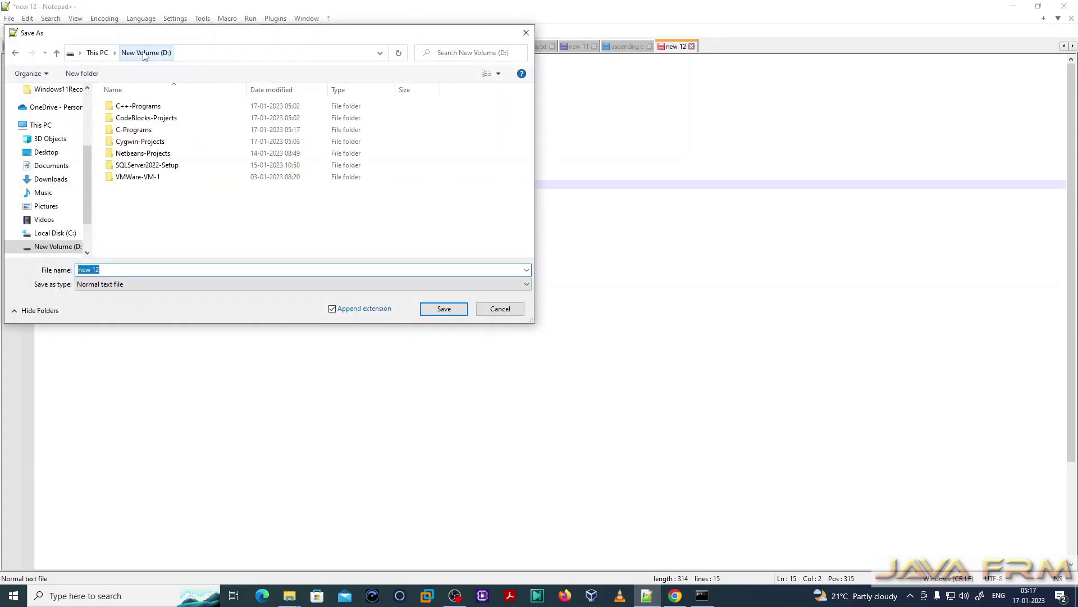
double_click(133, 108)
click(147, 270)
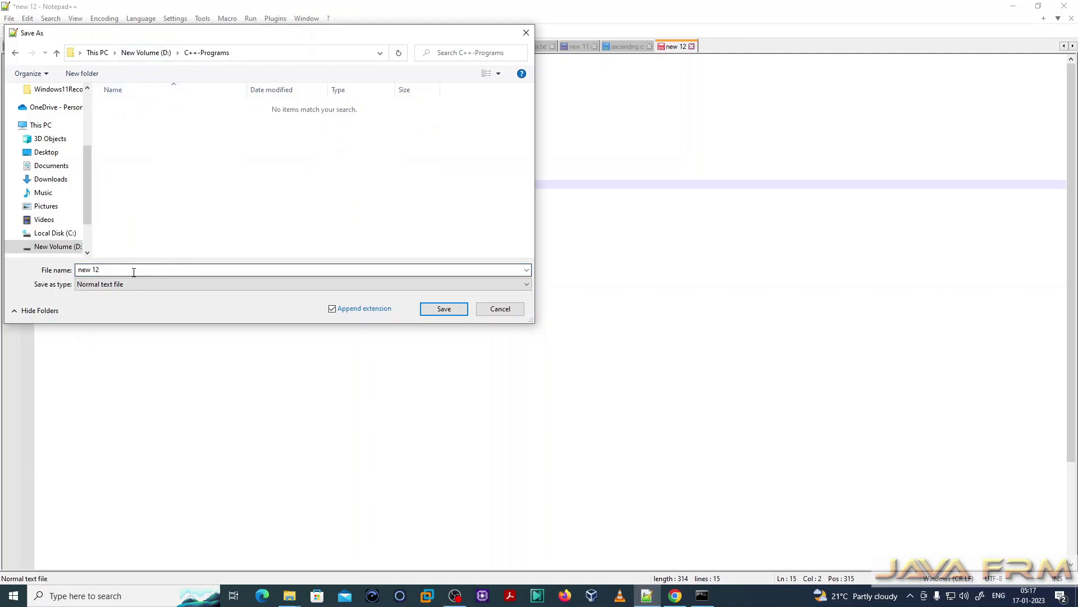
key(ctrl+a)
text(asc)
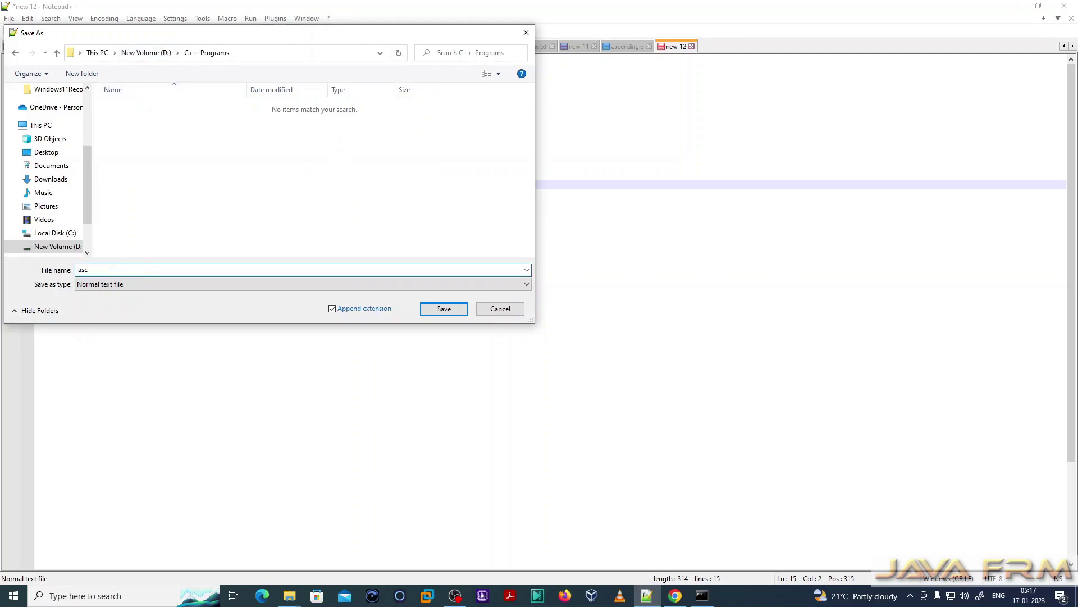
text(ending.cpp)
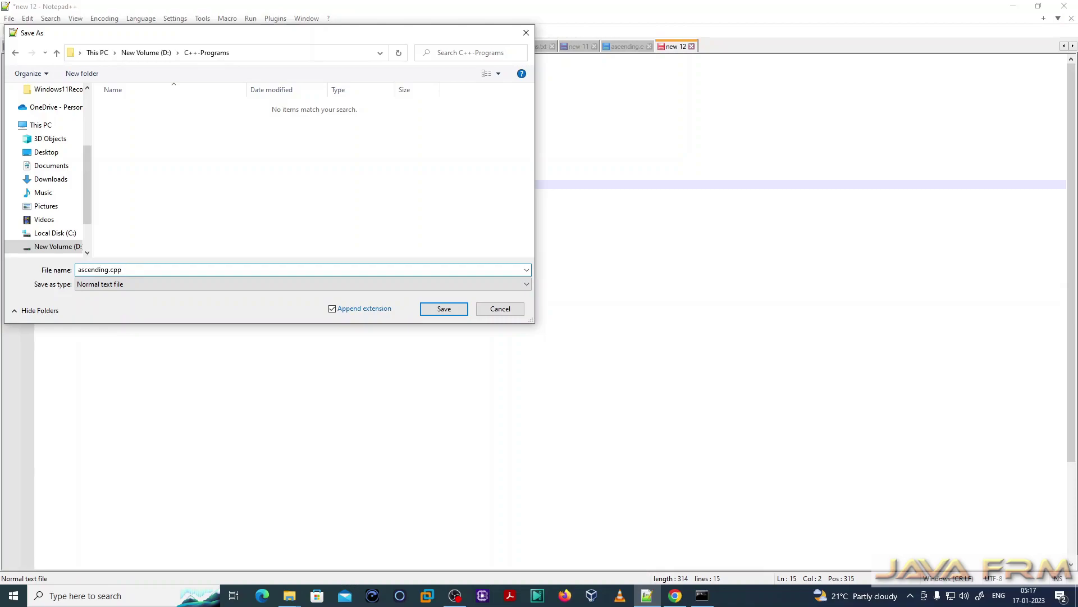
click(526, 284)
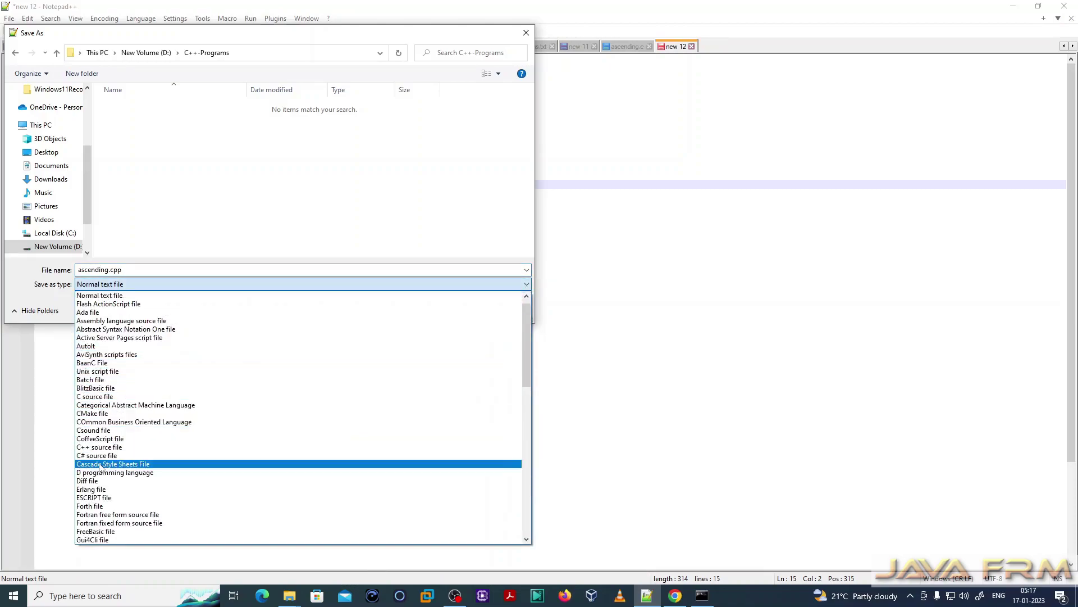
click(119, 448)
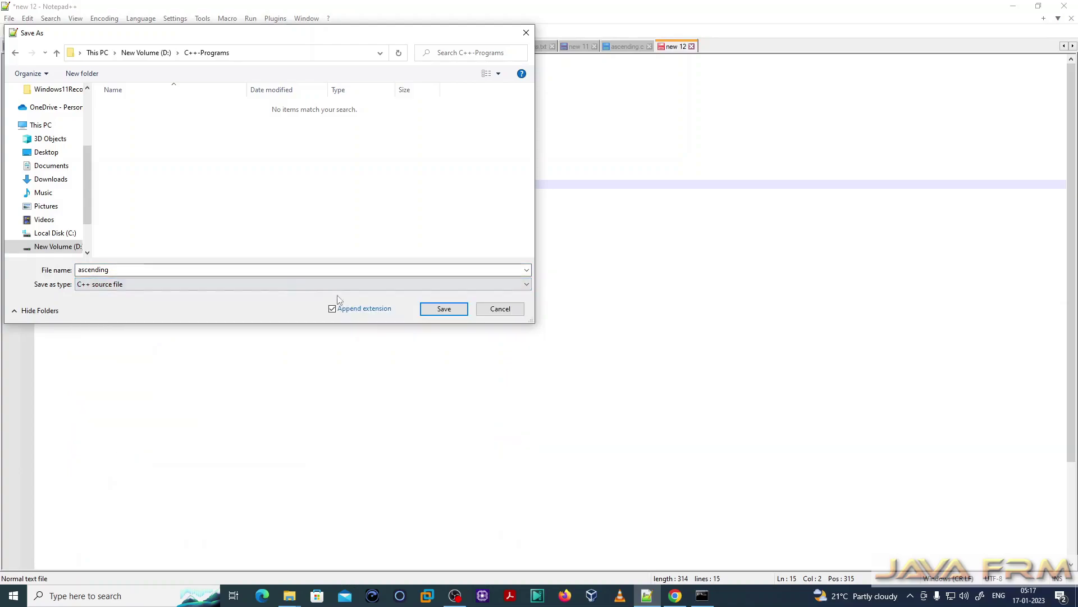
click(440, 307)
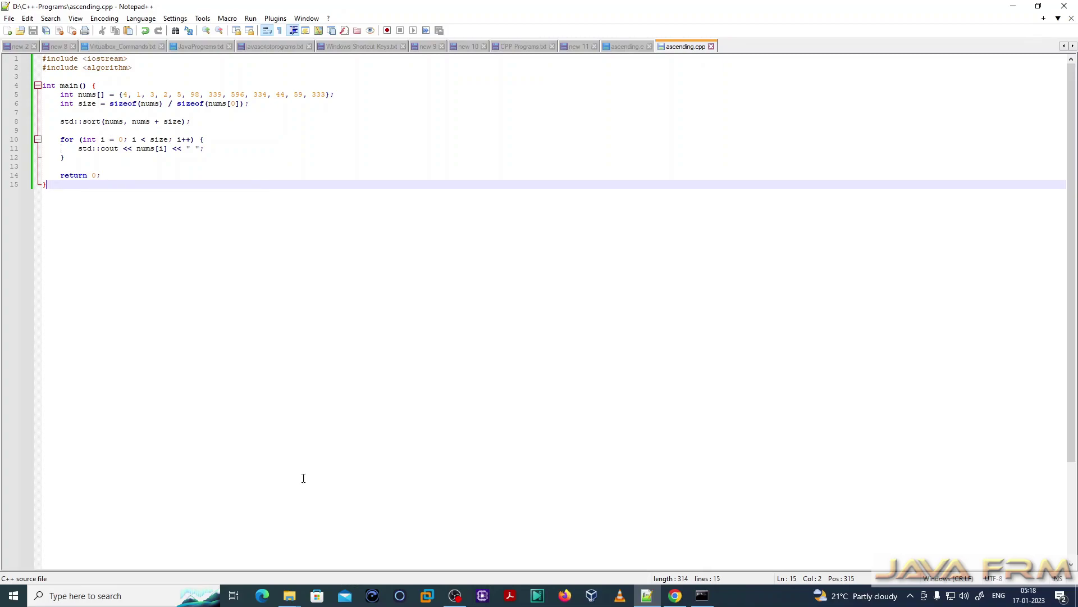
Show ascending.cpp inside D:\C++-Programs in File Explorer, copy the folder path, and return to Command Prompt.
mouse_move(289, 595)
click(250, 544)
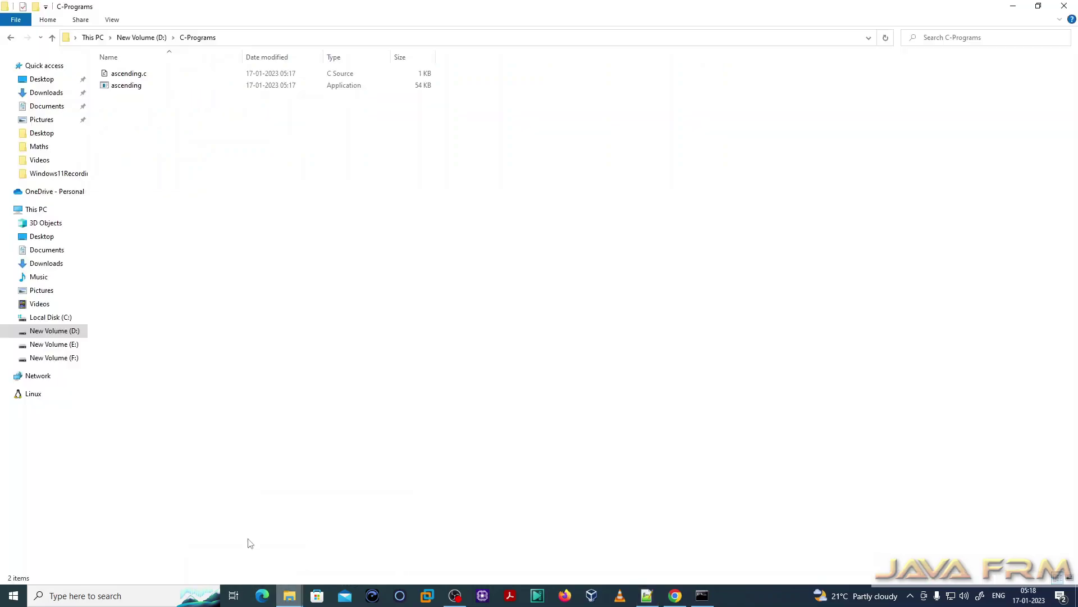
click(147, 38)
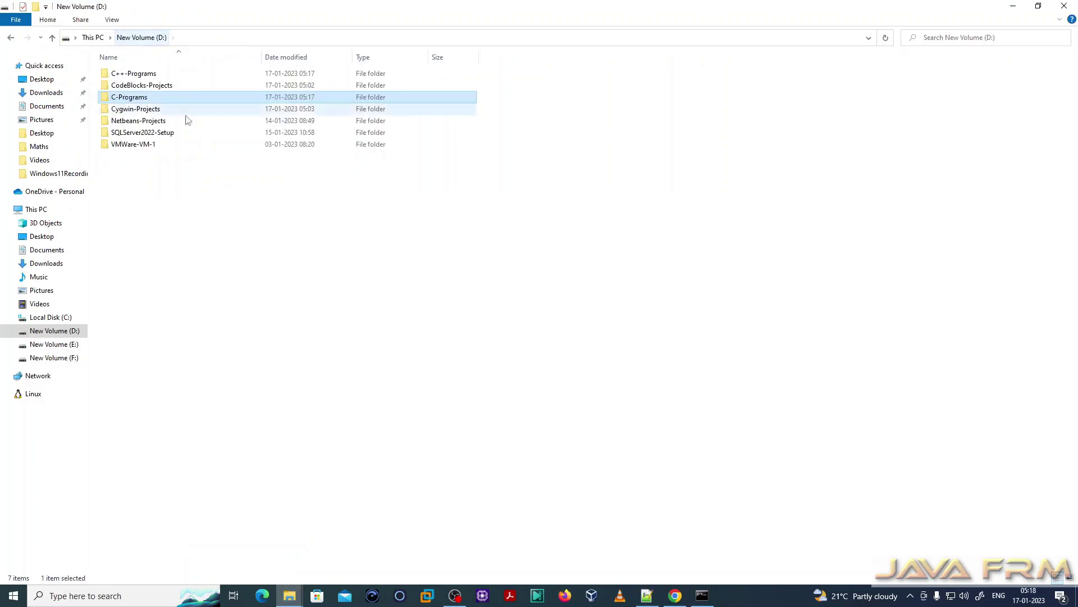
double_click(126, 74)
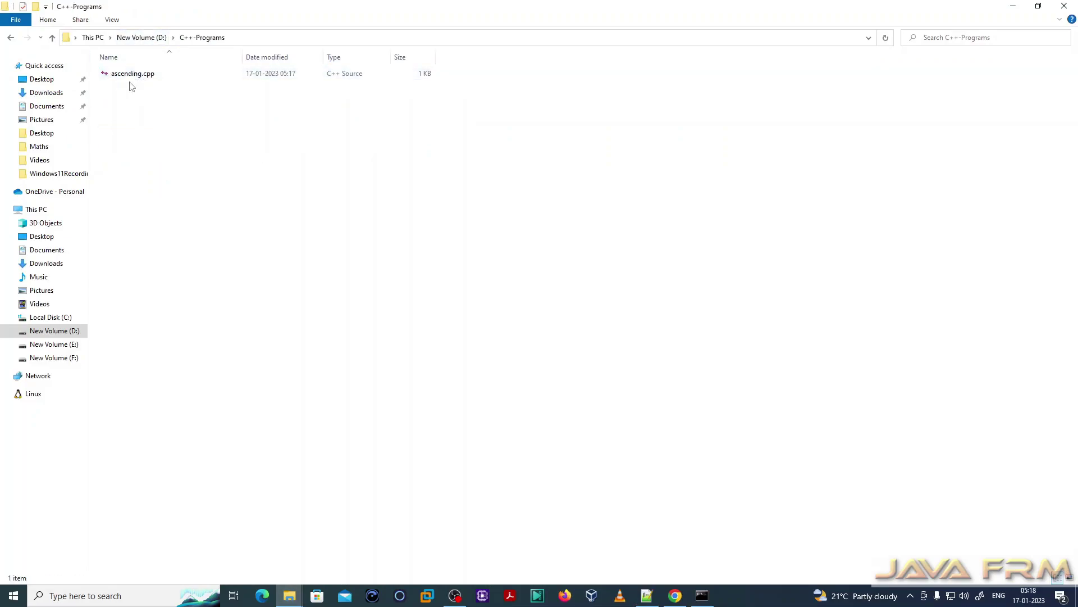
click(249, 37)
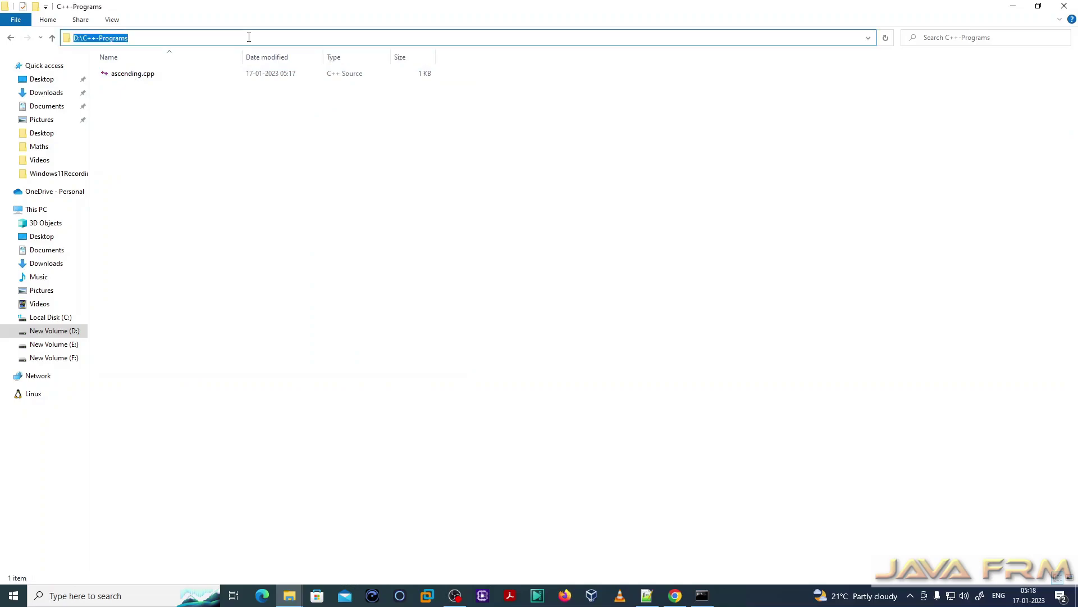
click(702, 595)
In D:\C++-Programs, compile ascending.cpp with g++ -o ascending.exe and run ascending.exe to print the sorted array.
key(Return)
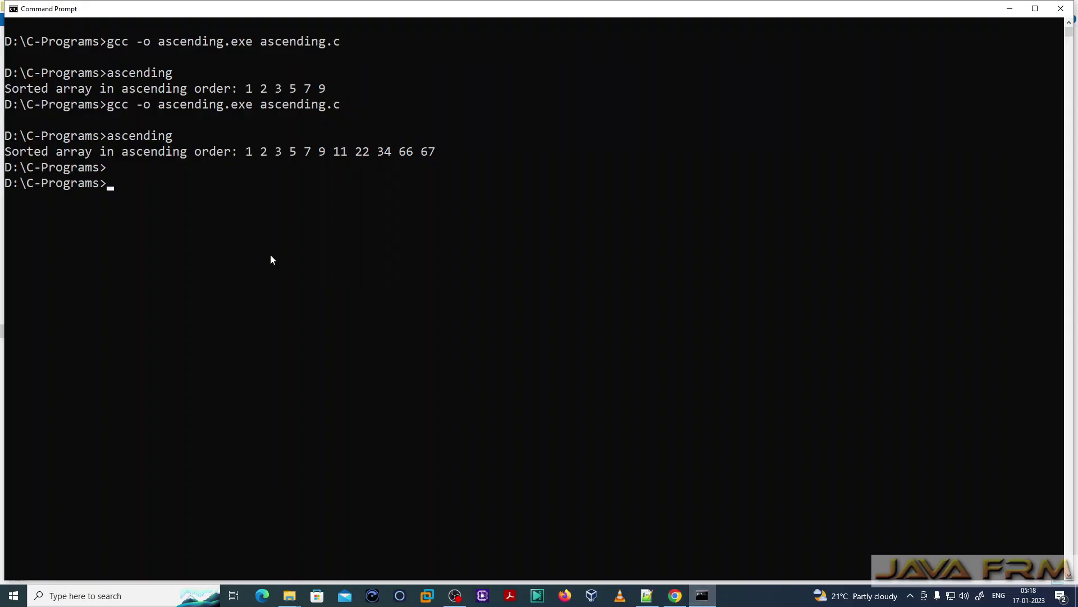
text(pushd D:\C++-Programs)
key(Return)
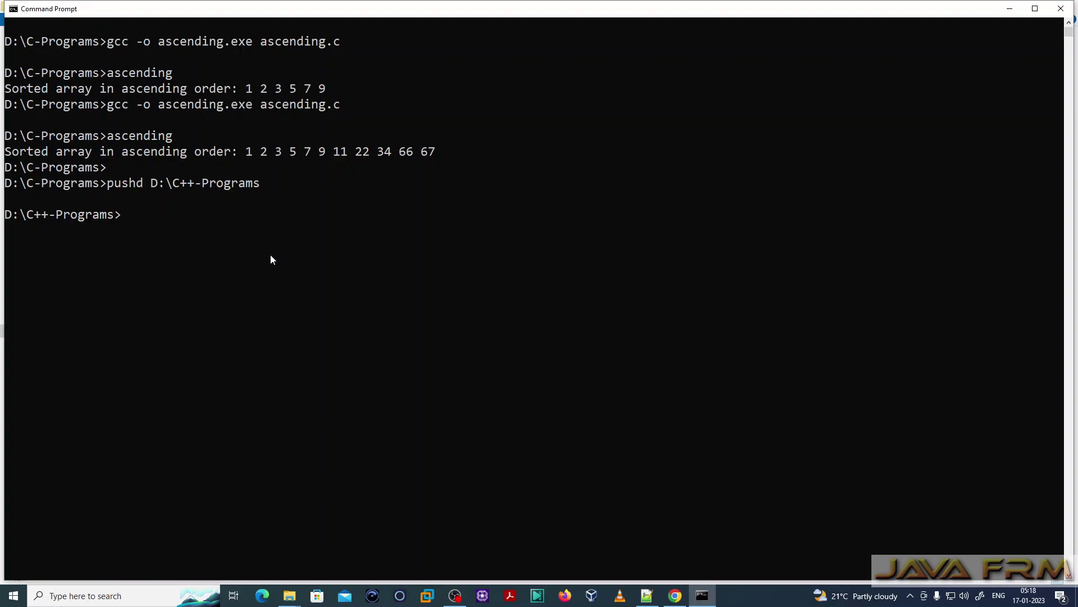
text(g++ -o ascending)
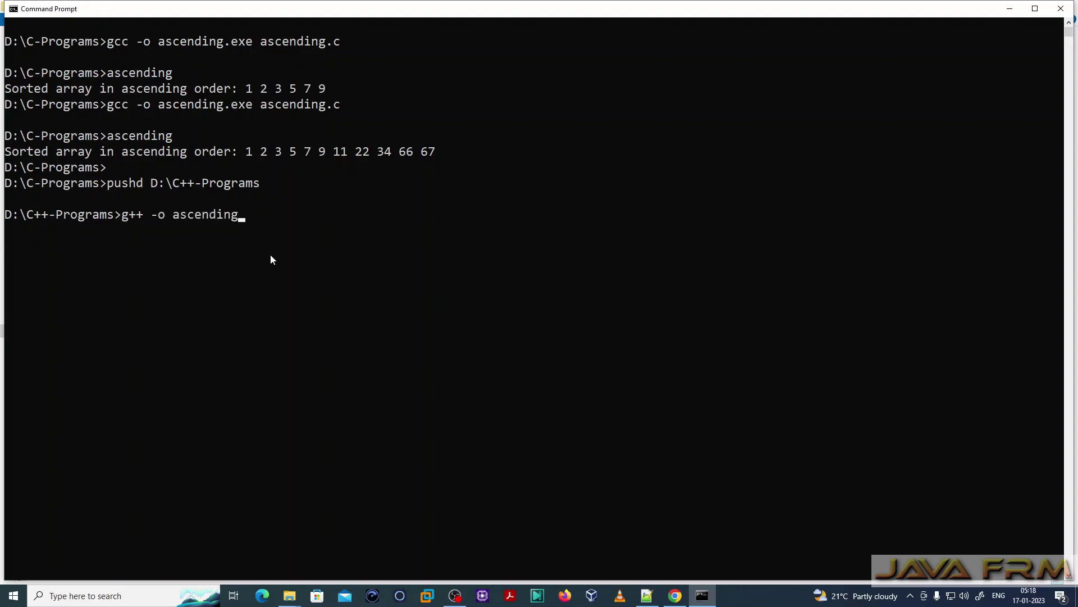
text(.exe ascending.cpp)
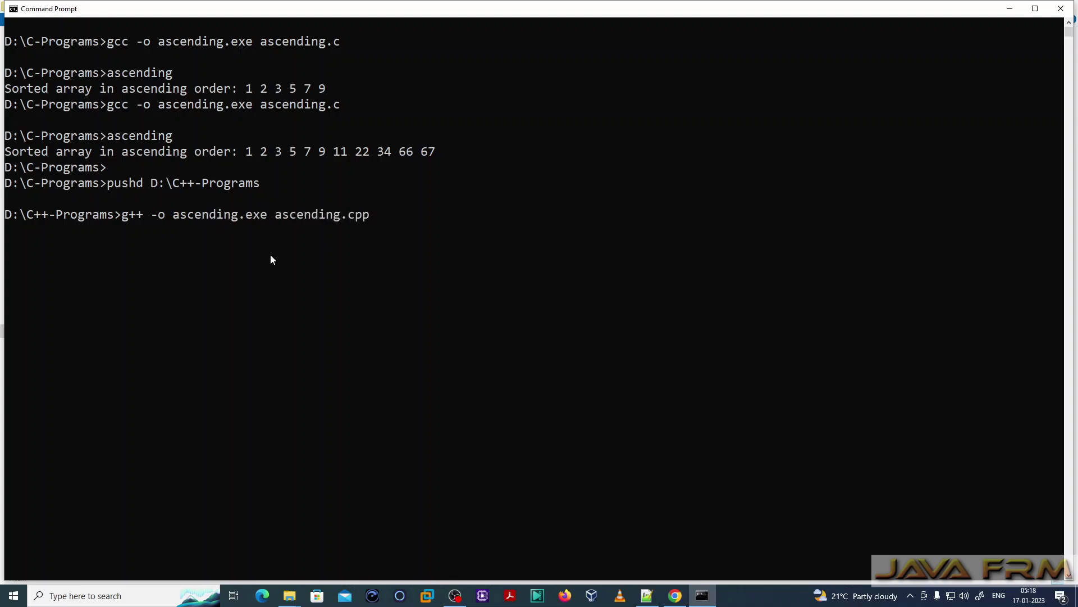
key(Return)
text(ascending.ex)
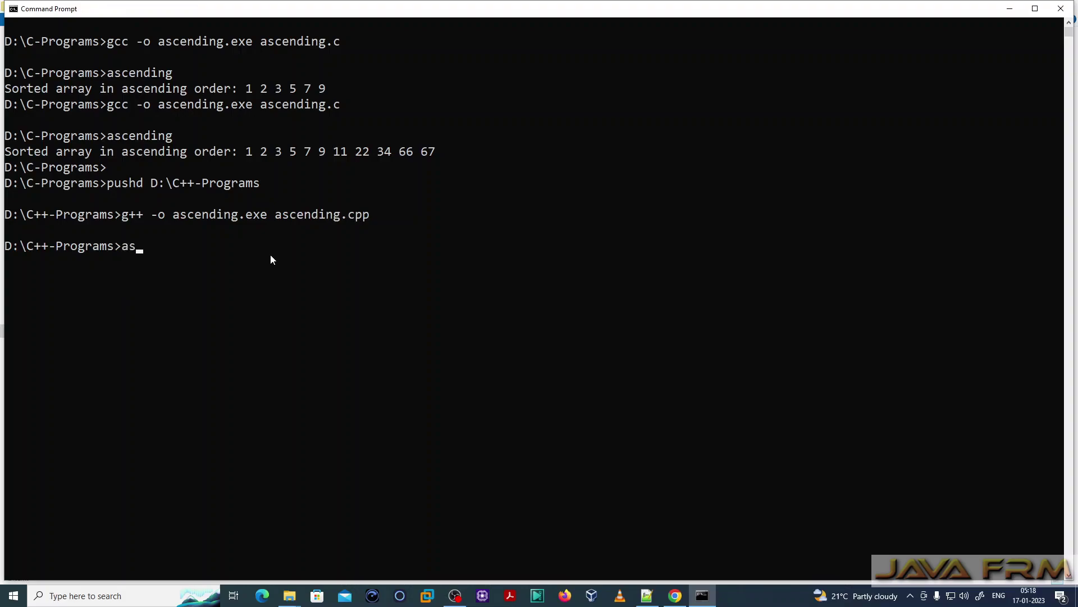
text(e)
key(Return)
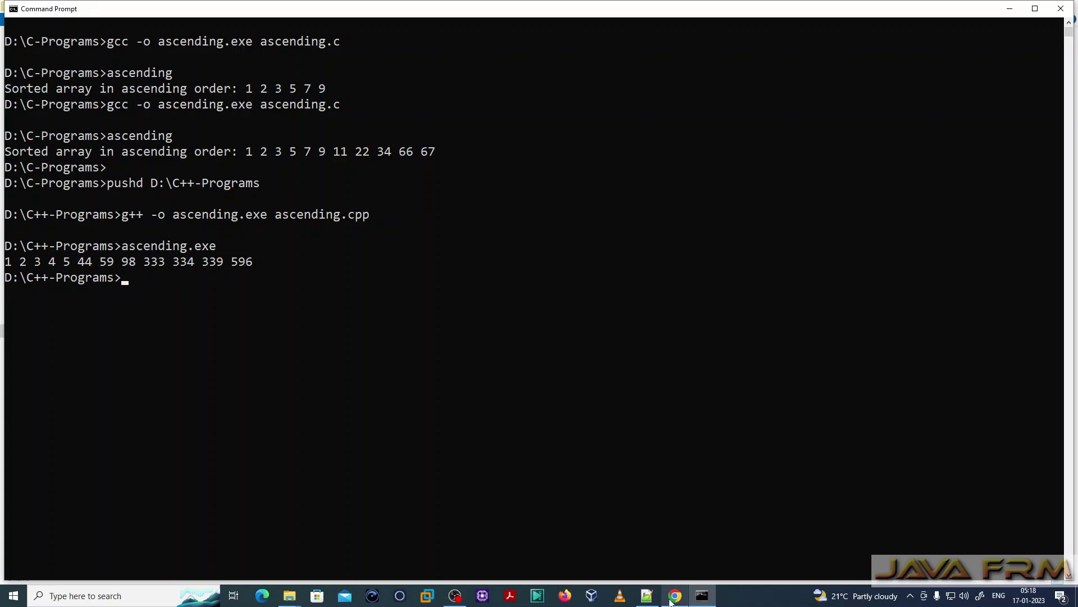
Look over the array values in ascending.cpp in Notepad++.
click(647, 595)
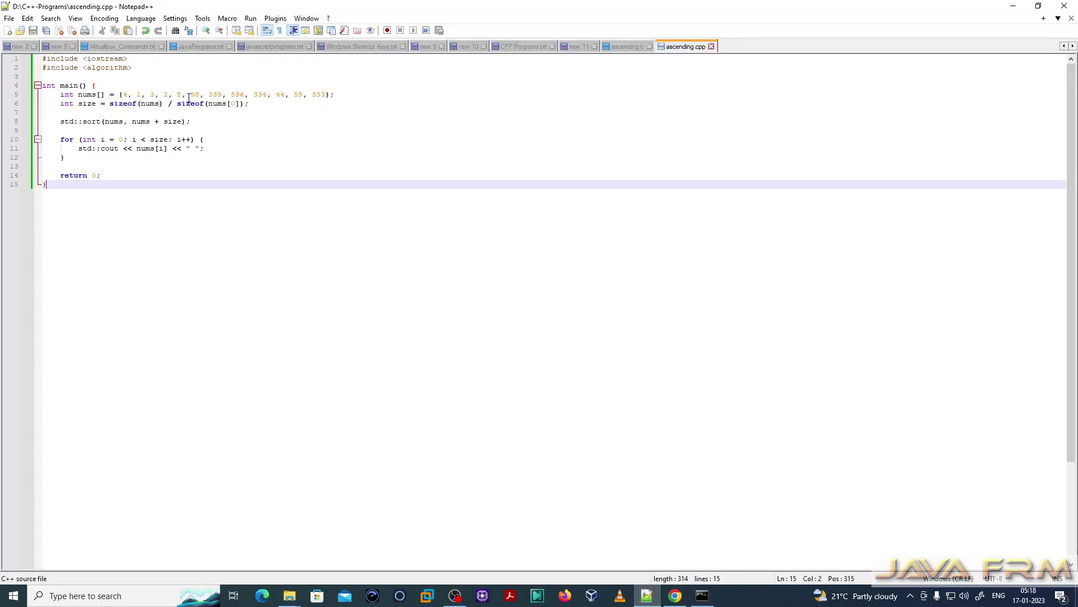
drag(200, 95, 334, 94)
click(342, 148)
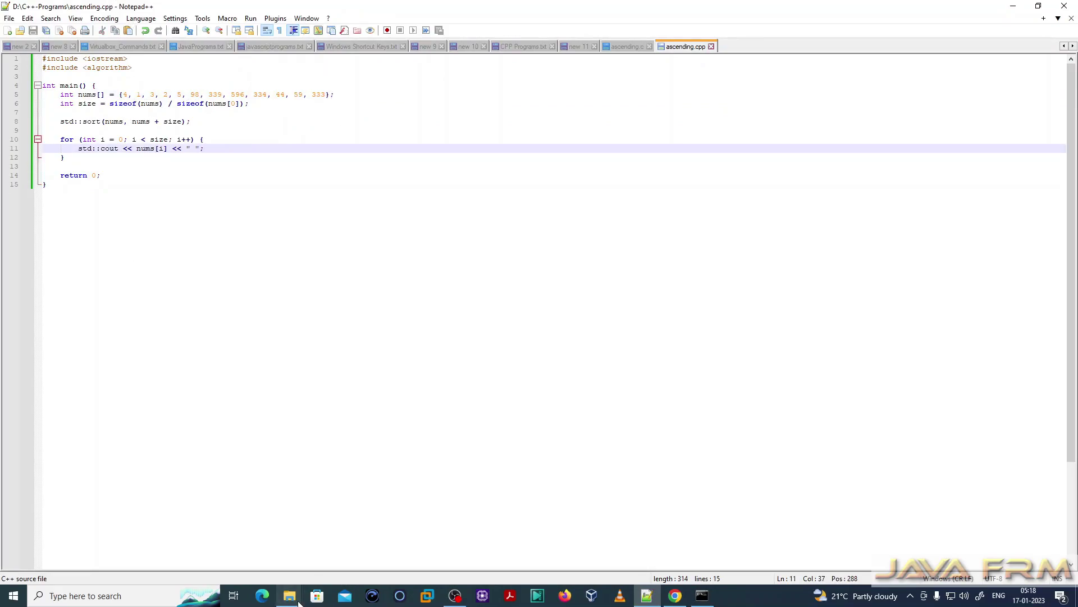
Check ascending.cpp and the new ascending application in the C++-Programs folder.
mouse_move(292, 602)
click(241, 556)
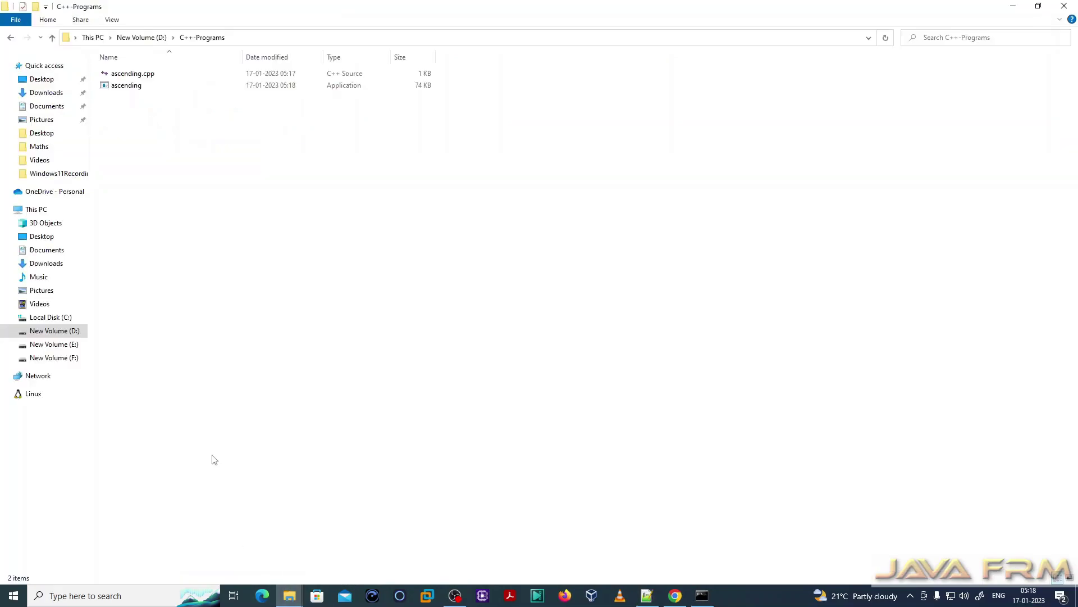
click(135, 76)
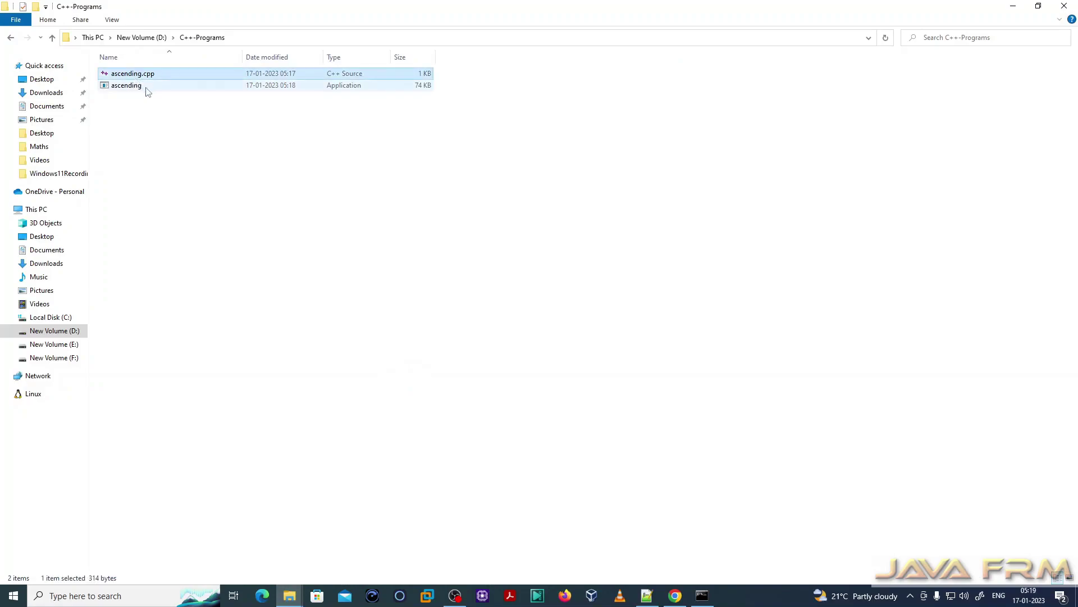
click(176, 131)
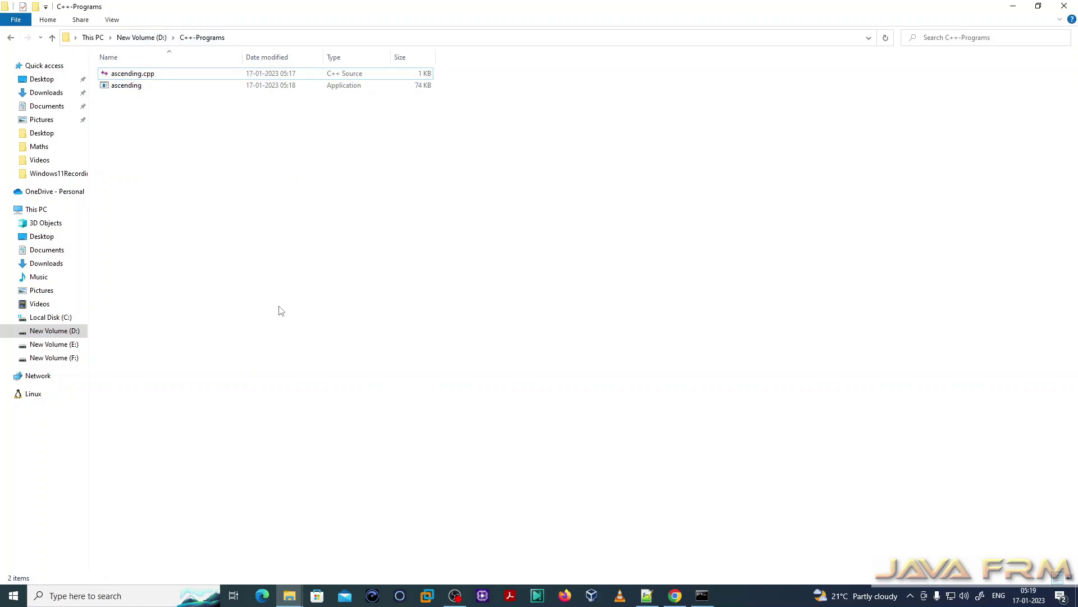
Browse to C:\mingw64 and back to the C: drive, then bring OBS Studio forward.
click(141, 37)
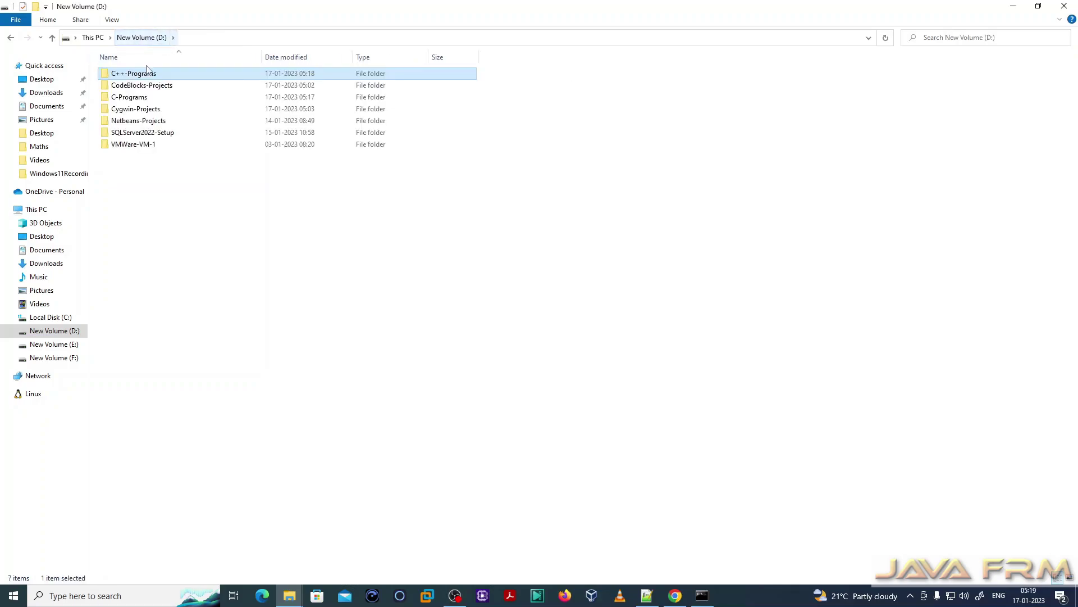
click(62, 322)
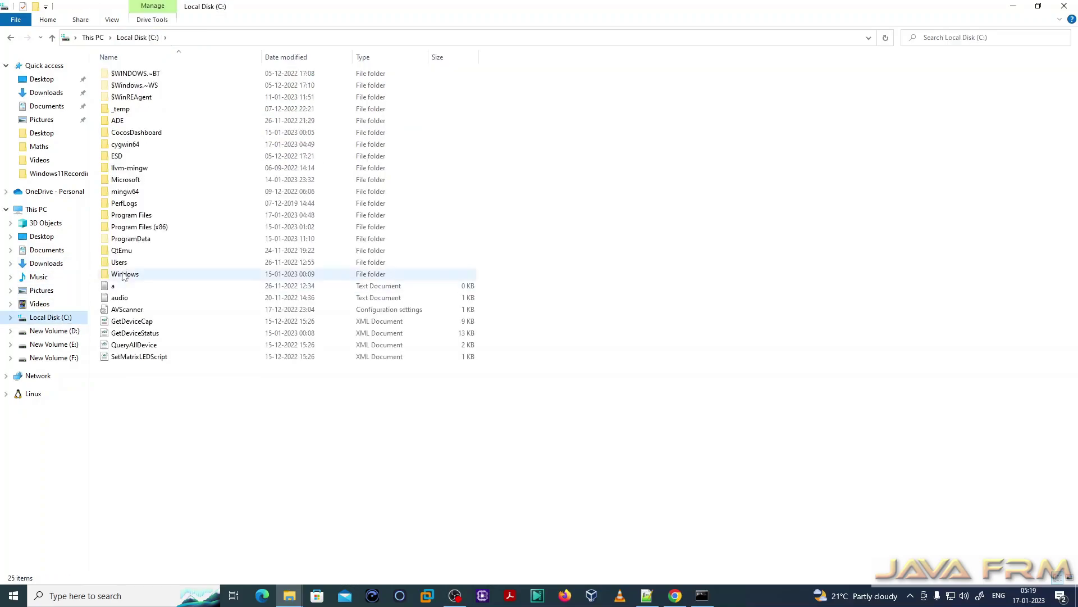
double_click(128, 201)
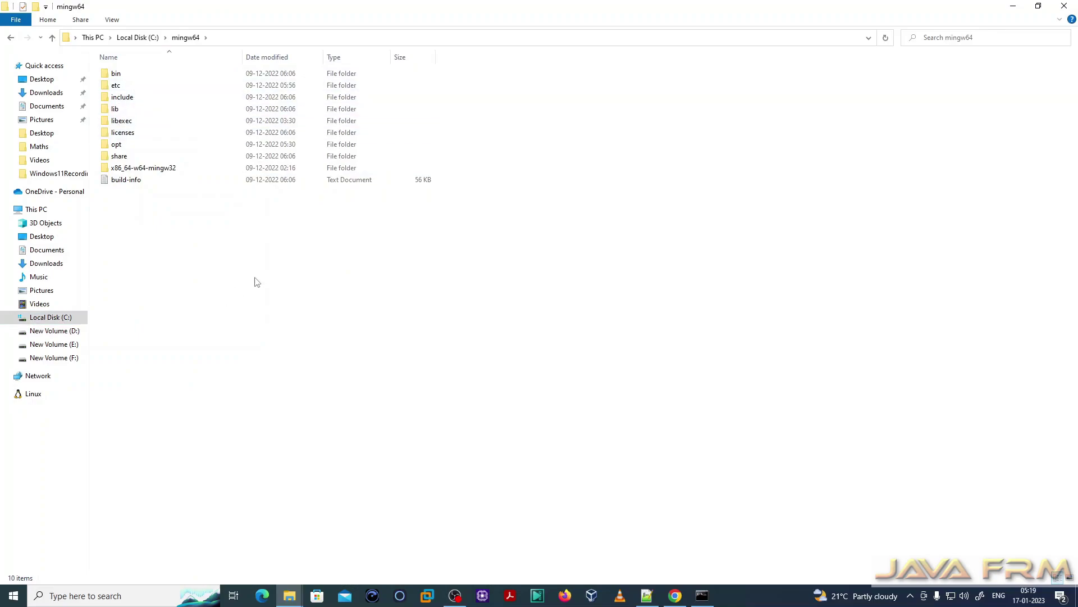
click(136, 38)
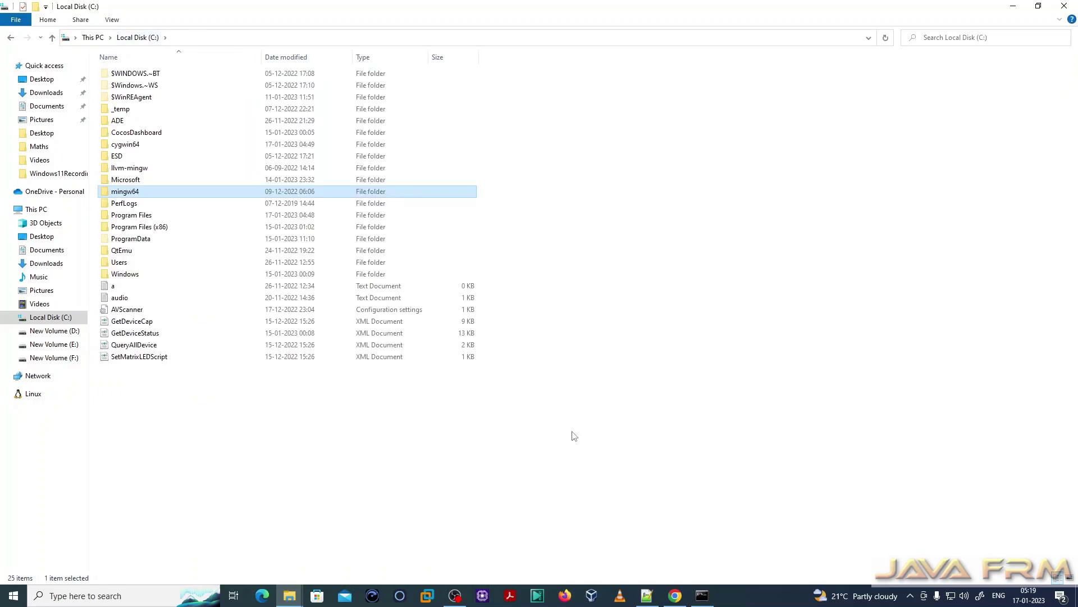
click(455, 596)
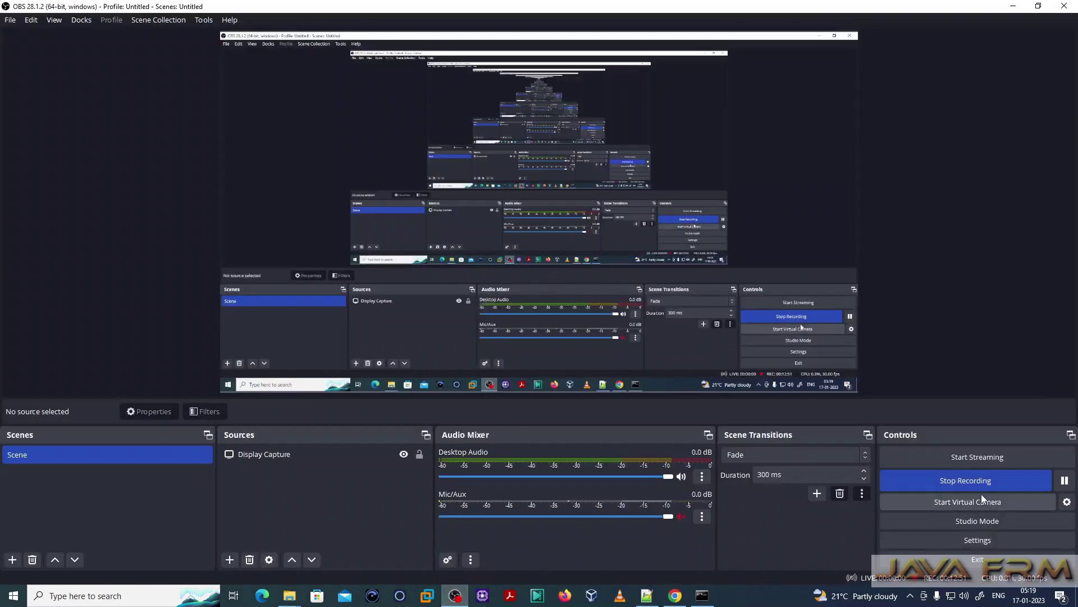